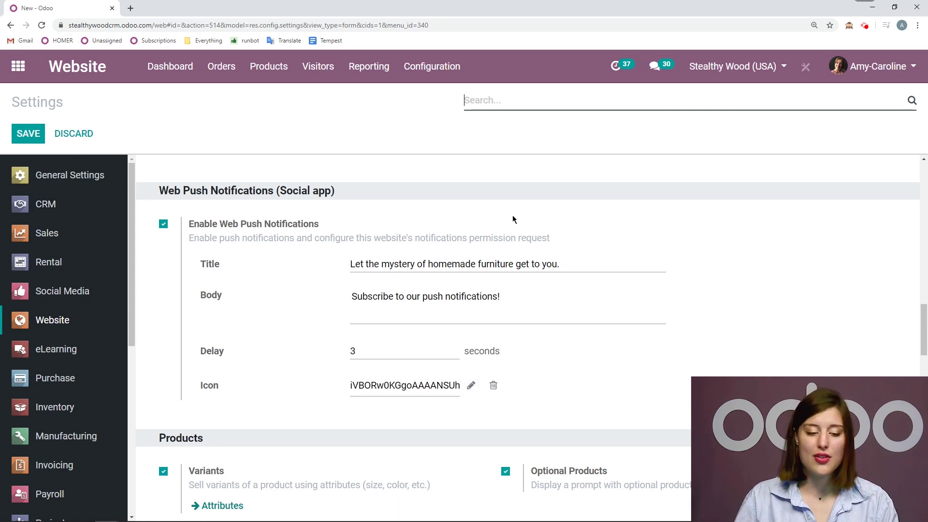
- Go from the website settings to the live website's home page and allow its push notifications
click(97, 67)
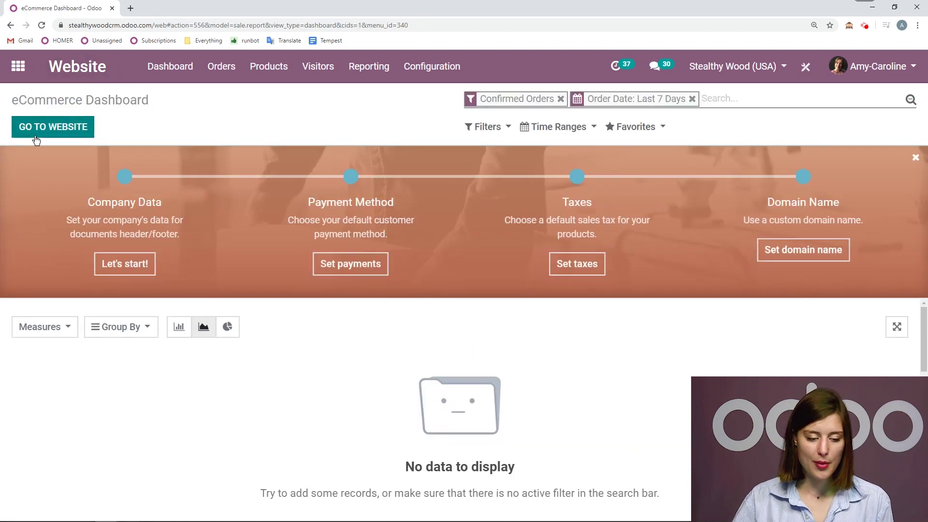
click(48, 128)
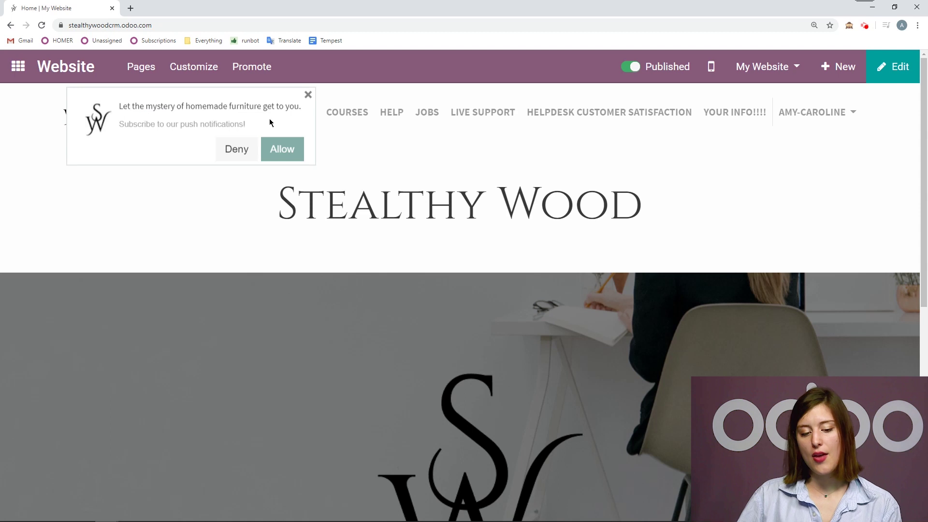
click(290, 159)
click(154, 79)
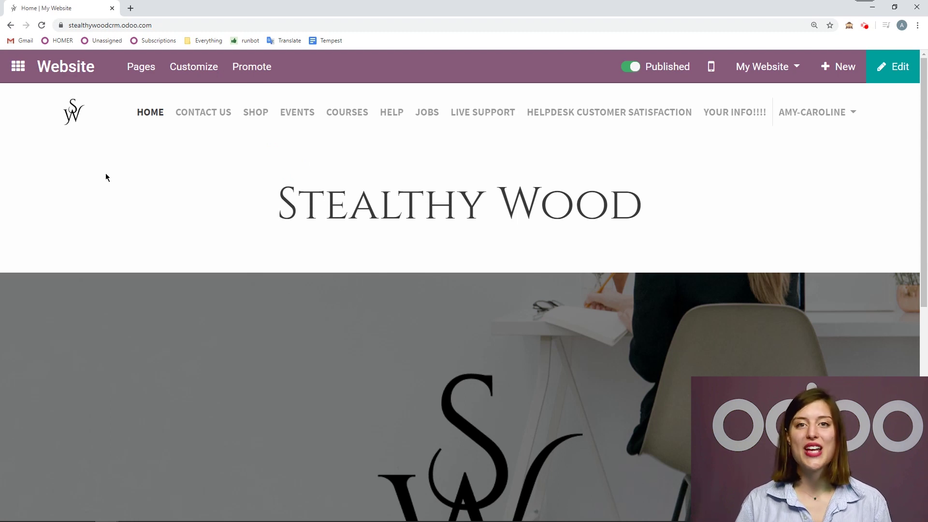
- Switch to the Social Marketing app and start a new social post
click(18, 66)
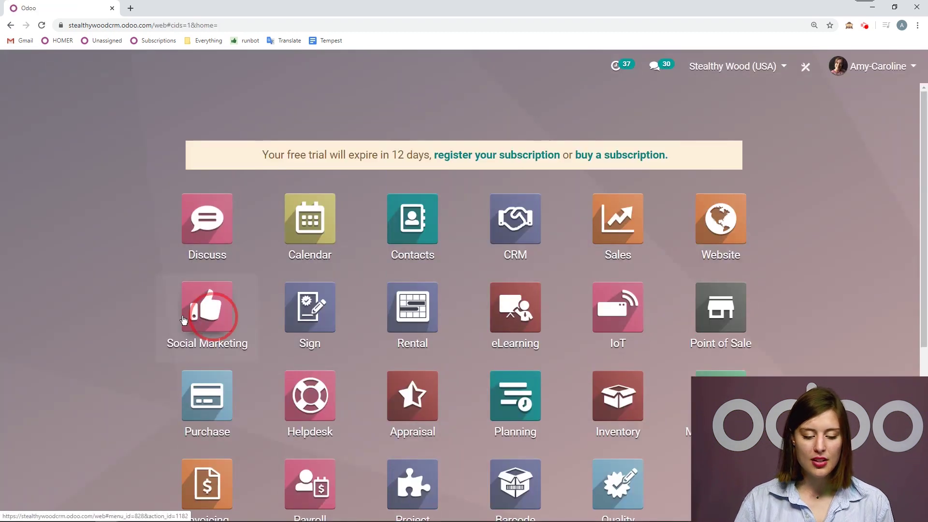
click(219, 332)
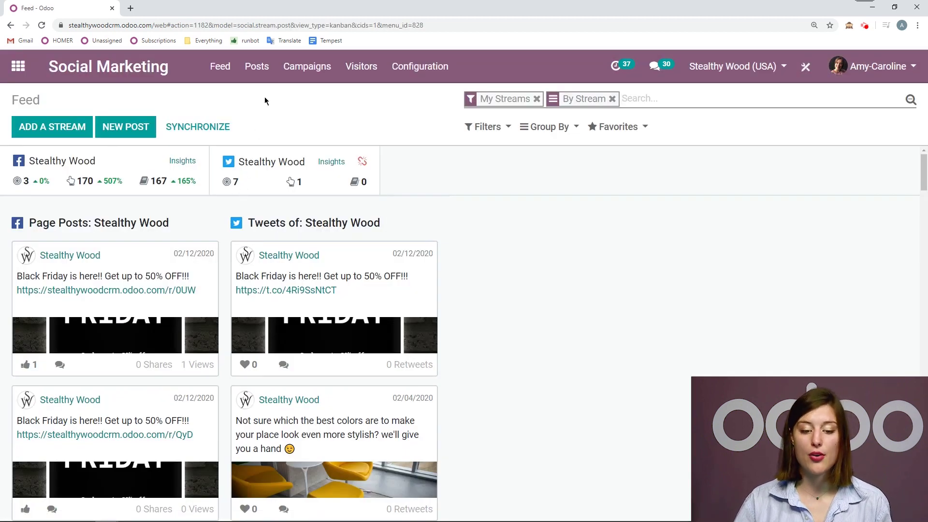
click(258, 79)
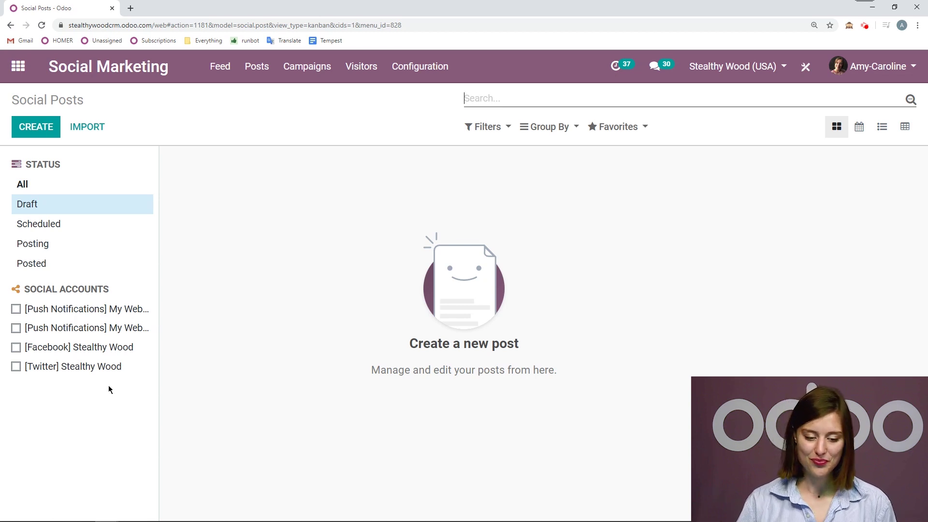
click(24, 130)
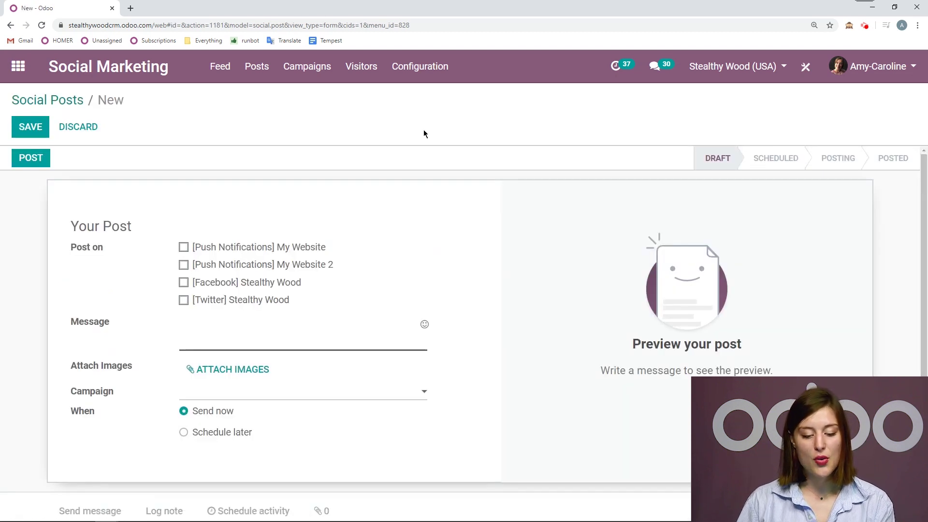
- Target the post only at the push notifications of My Website, leaving My Website 2 unselected
click(186, 245)
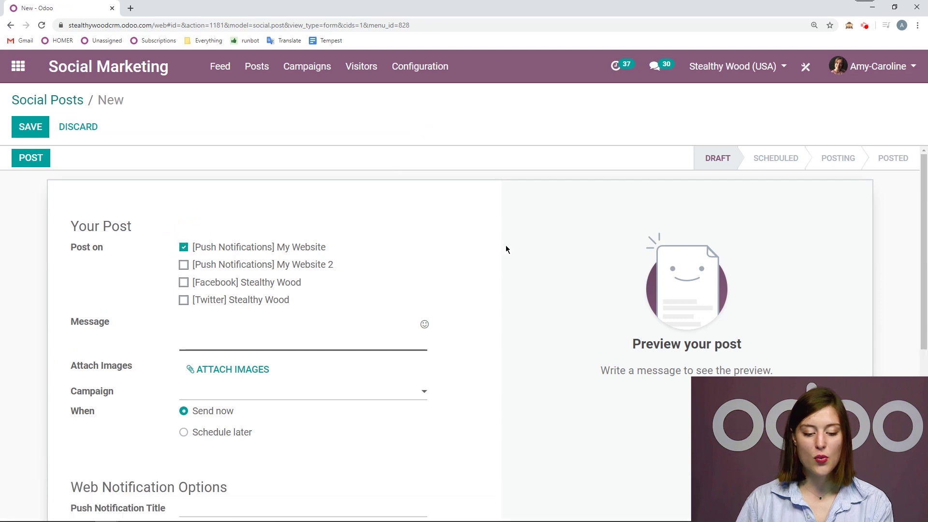
scroll(492, 218, down, 1)
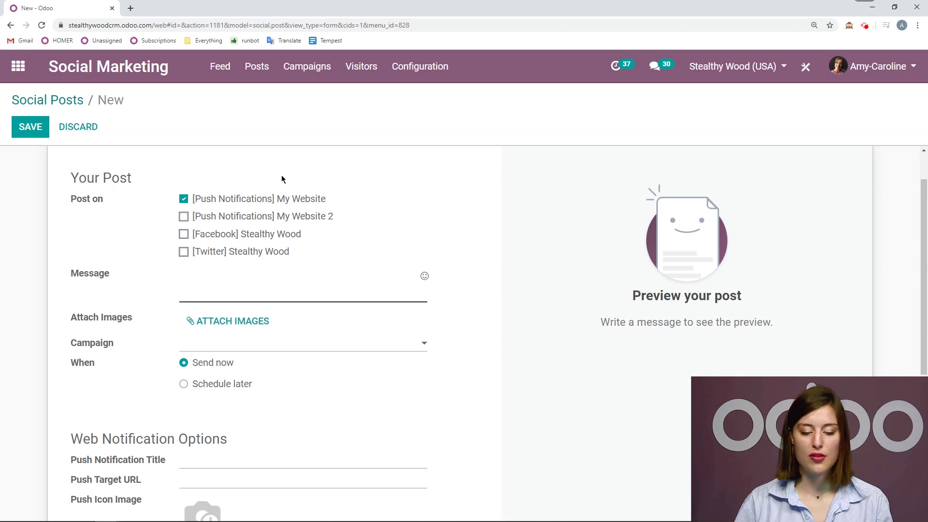
scroll(399, 238, down, 1)
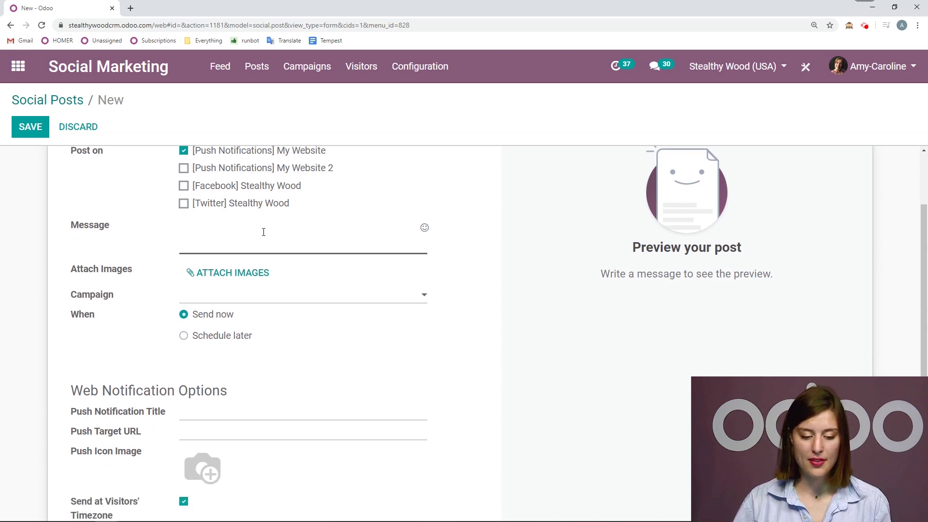
scroll(286, 385, up, 1)
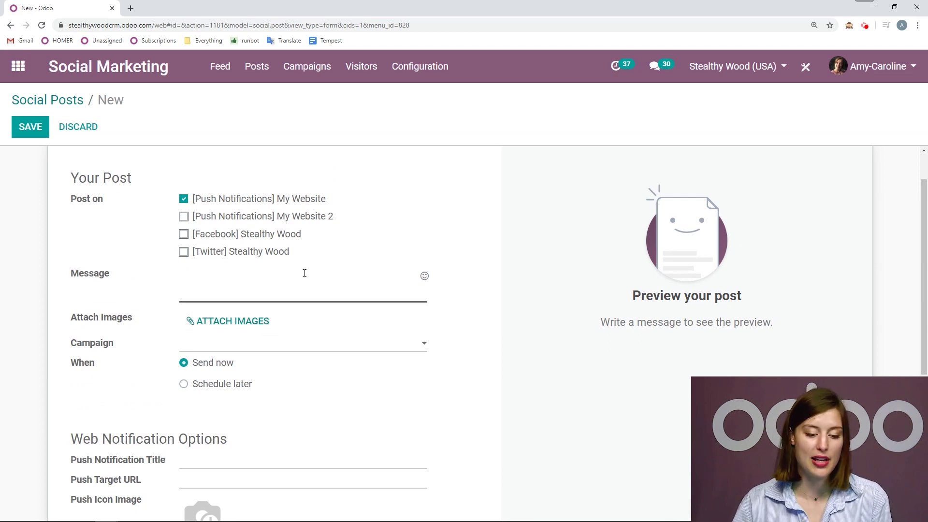
click(186, 219)
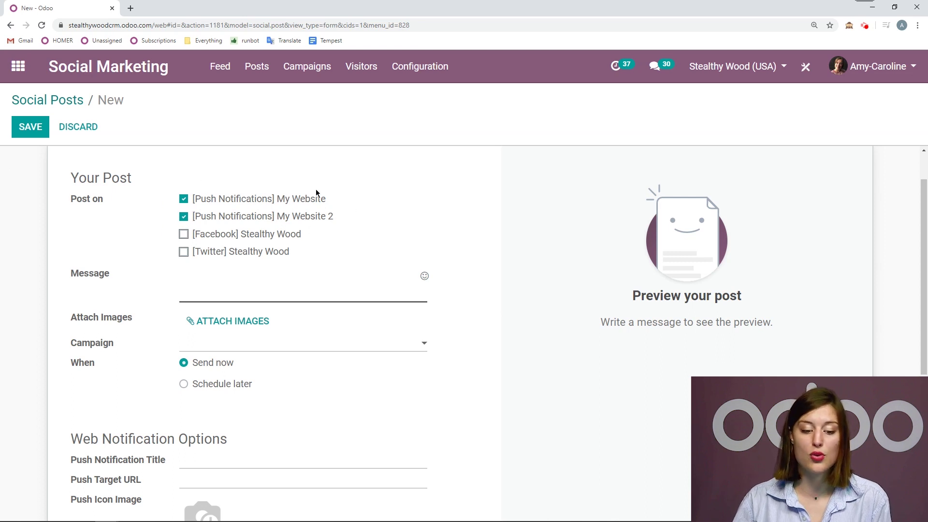
click(183, 217)
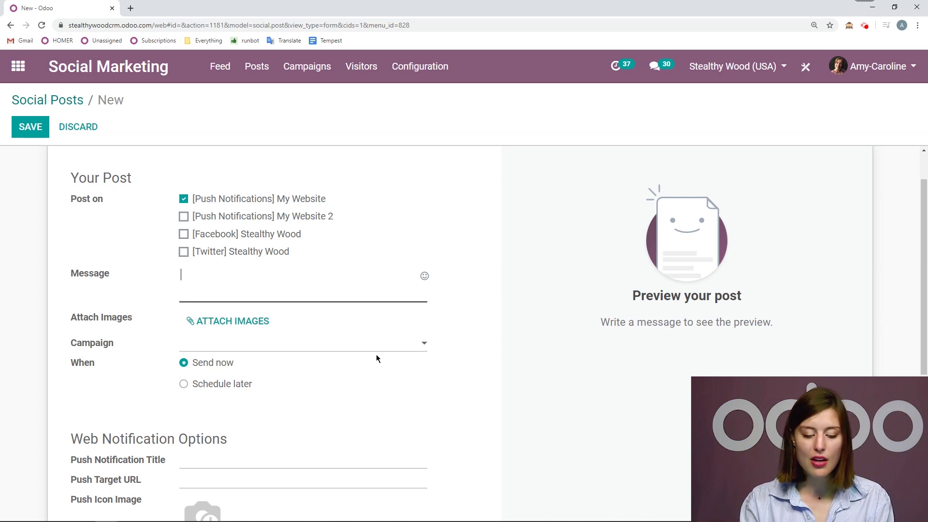
- Write the post message "and don't forget to bring the mystery of SW's furniture to your place!"
text(and don't forget to bring the )
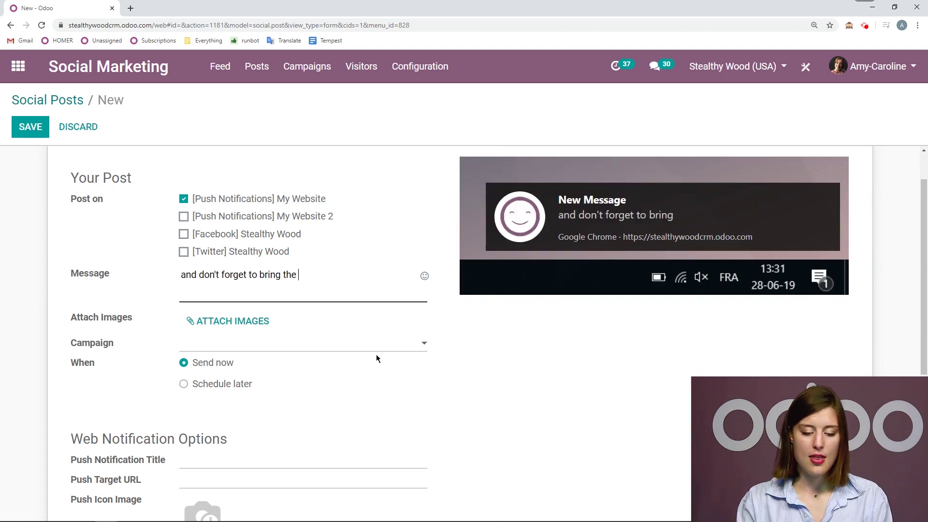
text(mystery of SW's furniture to your place!)
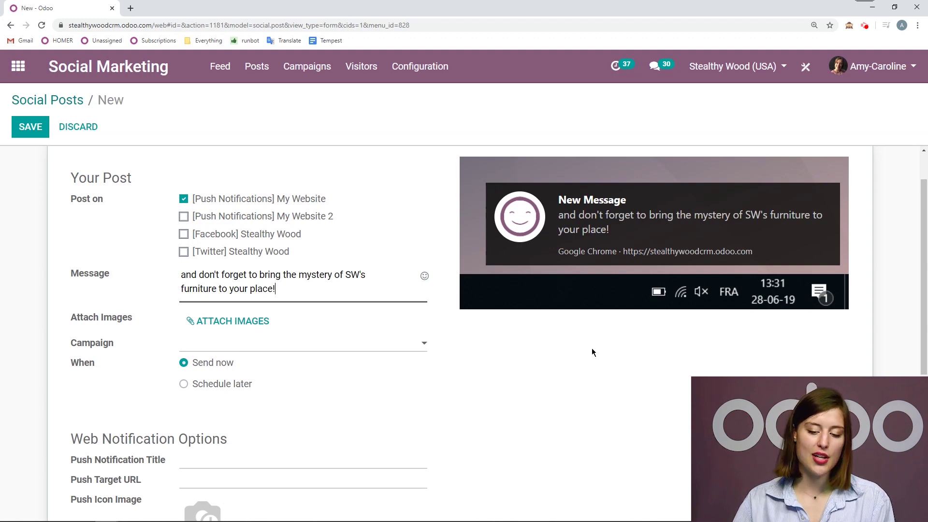
- Set the push notification title to "Have a god day..." and the push target URL to /home
scroll(507, 348, down, 1)
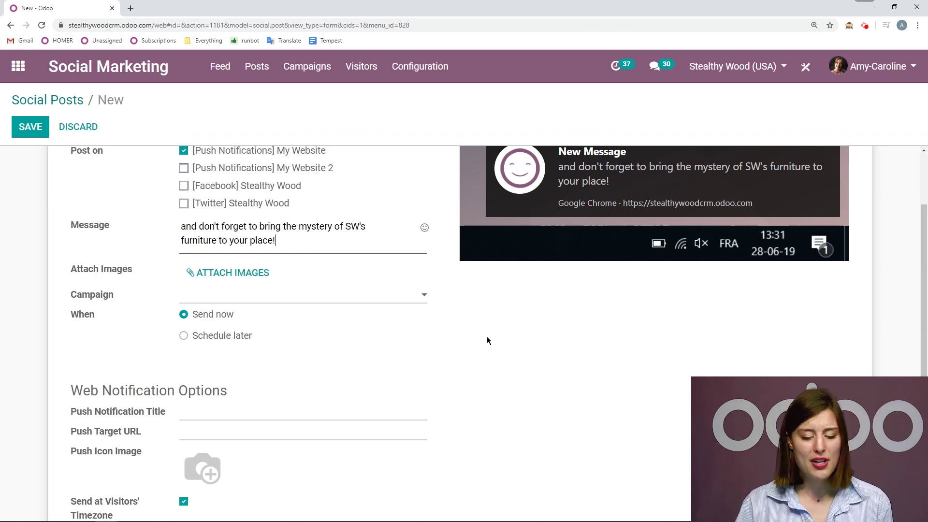
scroll(487, 340, up, 2)
scroll(453, 342, down, 1)
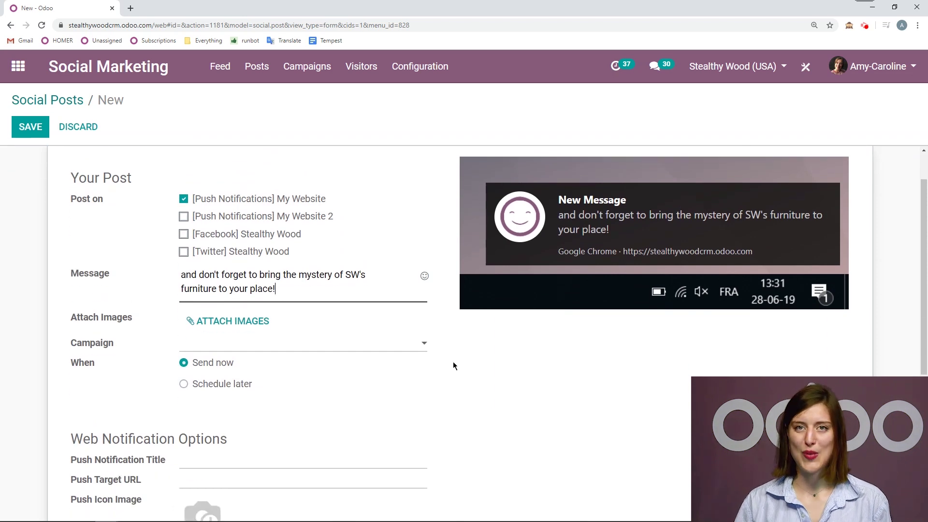
scroll(463, 361, down, 1)
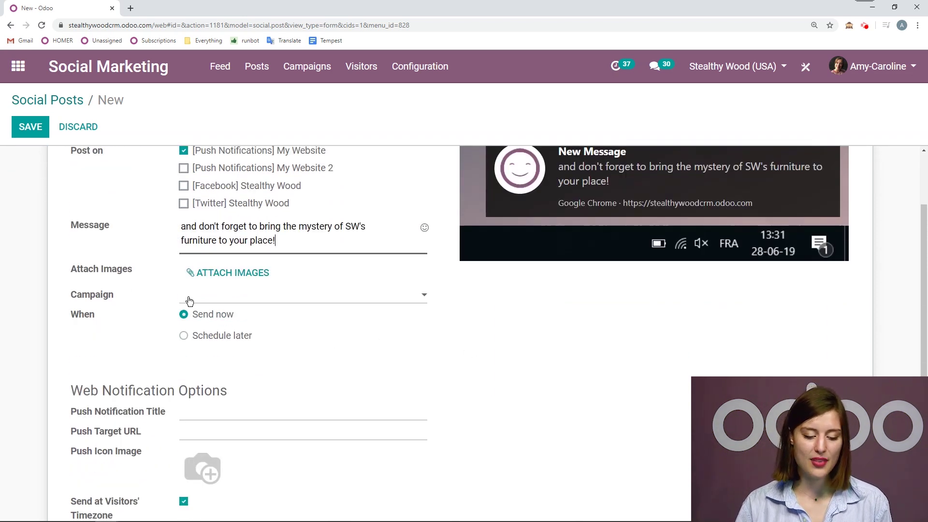
scroll(440, 449, down, 1)
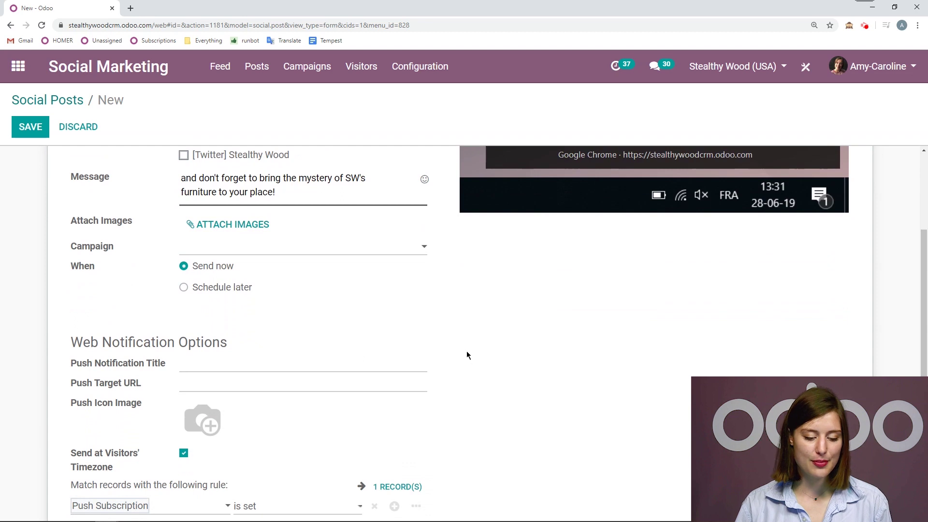
scroll(493, 364, down, 2)
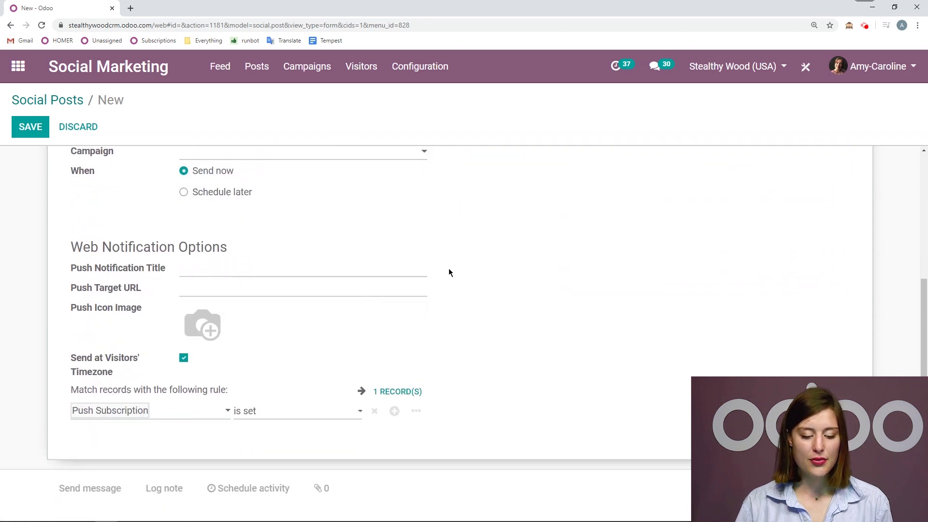
scroll(449, 269, up, 3)
scroll(516, 371, up, 1)
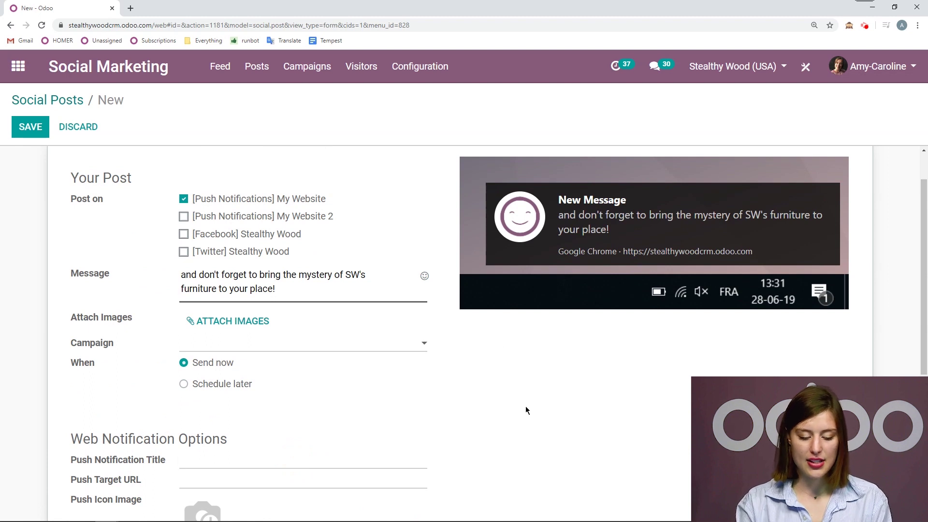
text(Have a g)
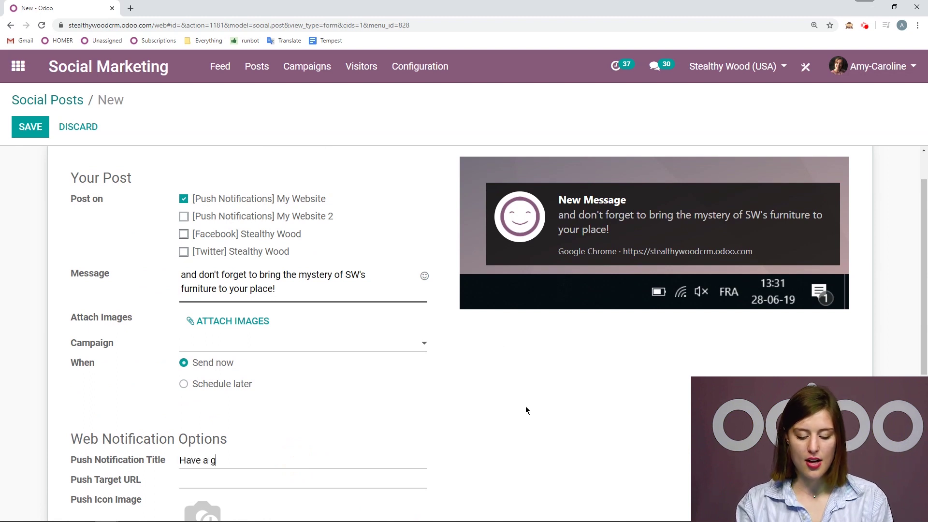
text(od day...)
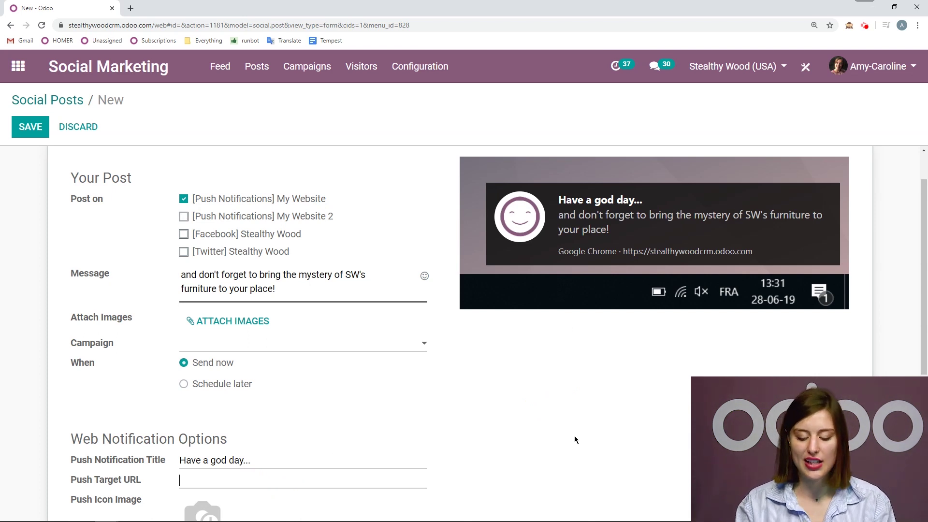
text(/ho)
text(me)
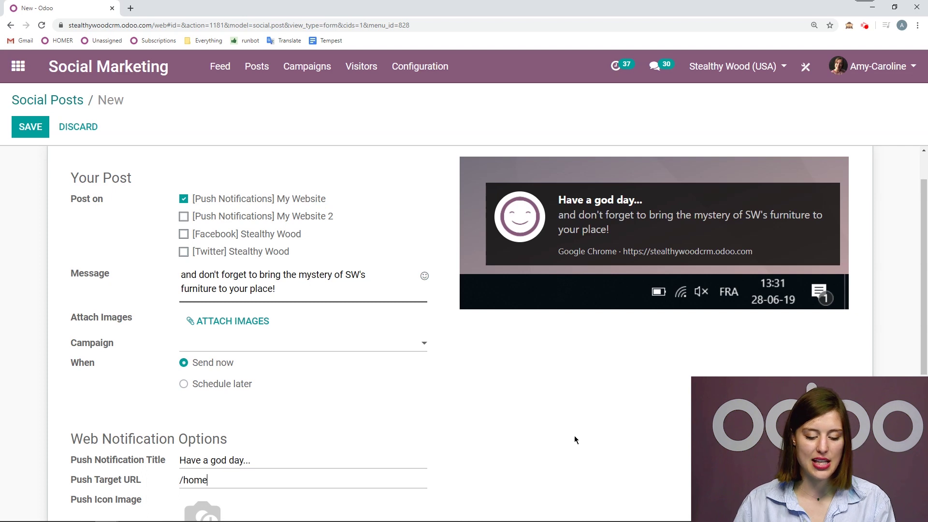
- Upload the "Secret Wood logo" PNG from the Desktop as the push icon image
scroll(574, 435, down, 1)
click(198, 454)
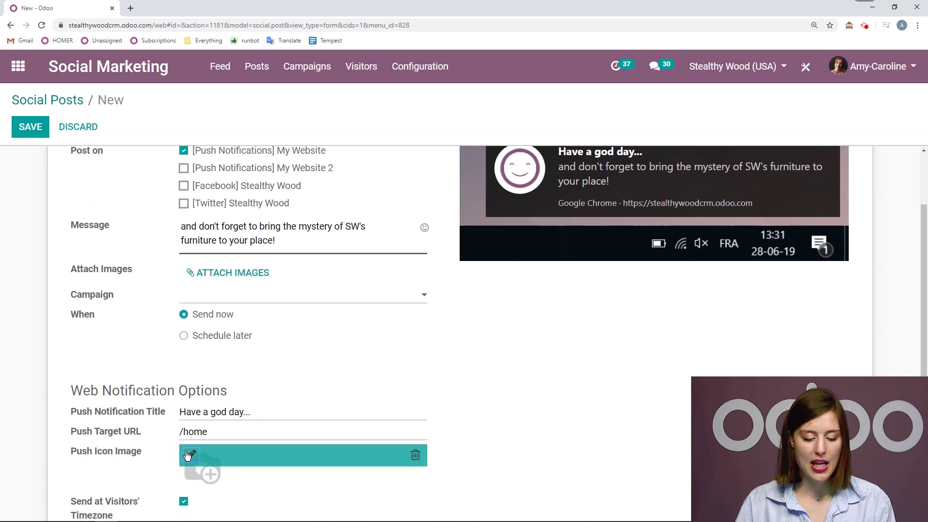
scroll(124, 152, down, 3)
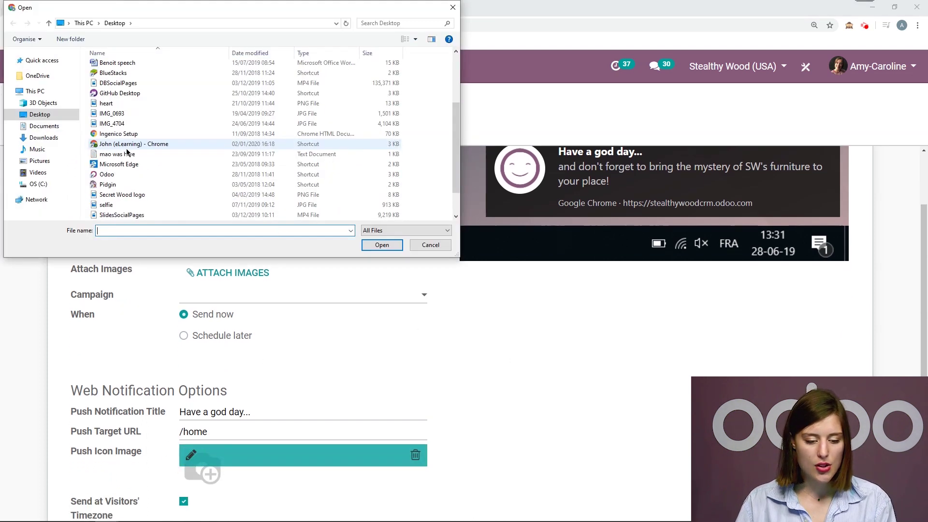
click(123, 194)
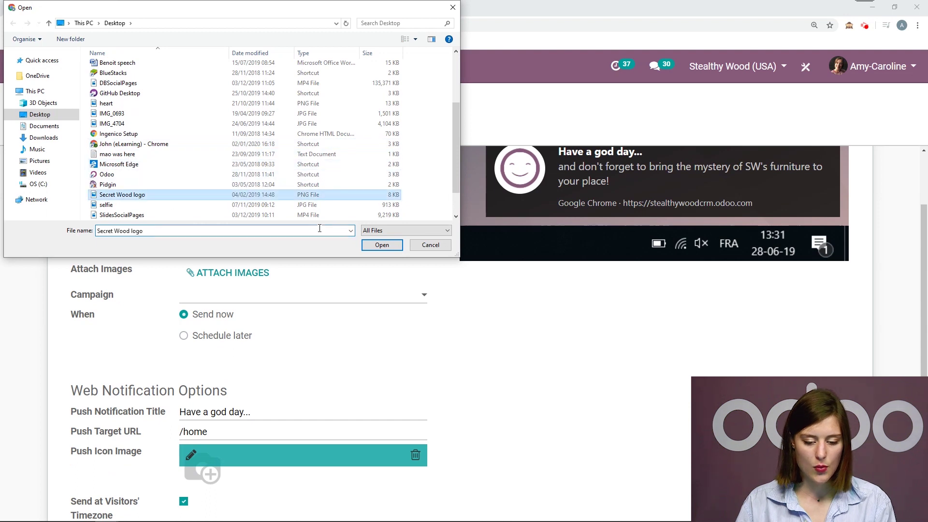
click(382, 245)
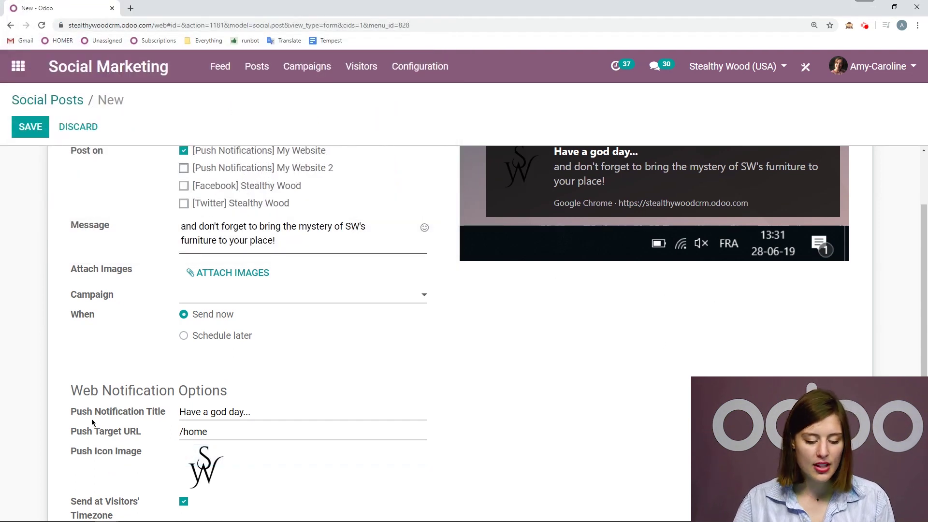
- Review the notification preview, the visitors' timezone option and the record-matching rule of the post
scroll(656, 402, up, 1)
scroll(655, 403, up, 2)
scroll(551, 418, down, 1)
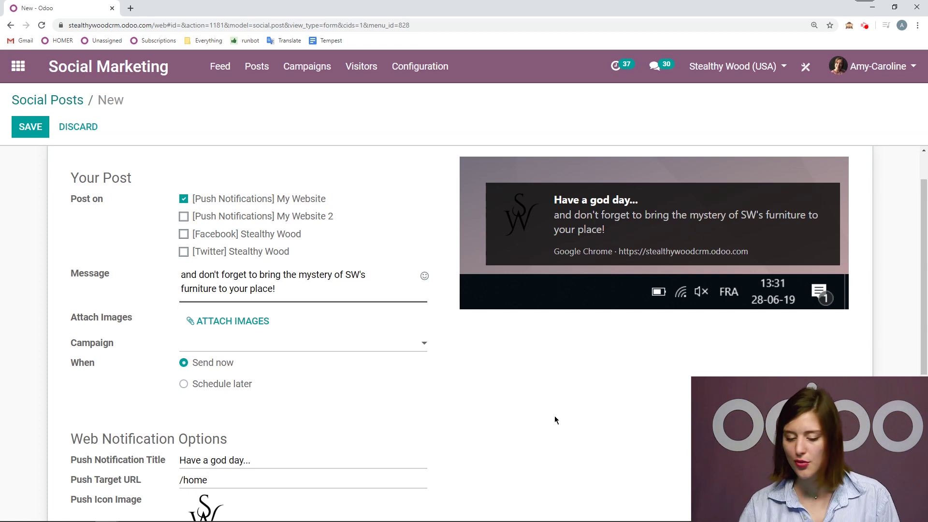
scroll(439, 285, down, 3)
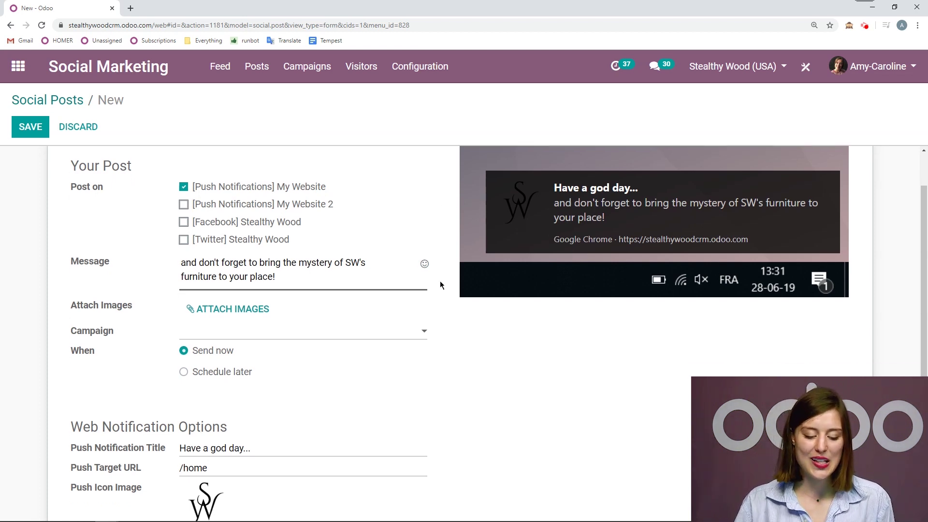
scroll(435, 302, down, 2)
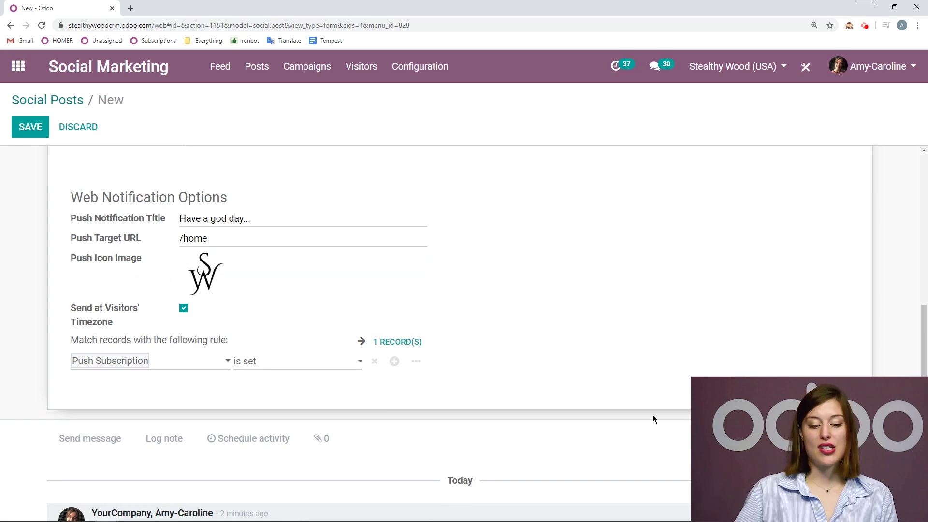
scroll(663, 286, up, 1)
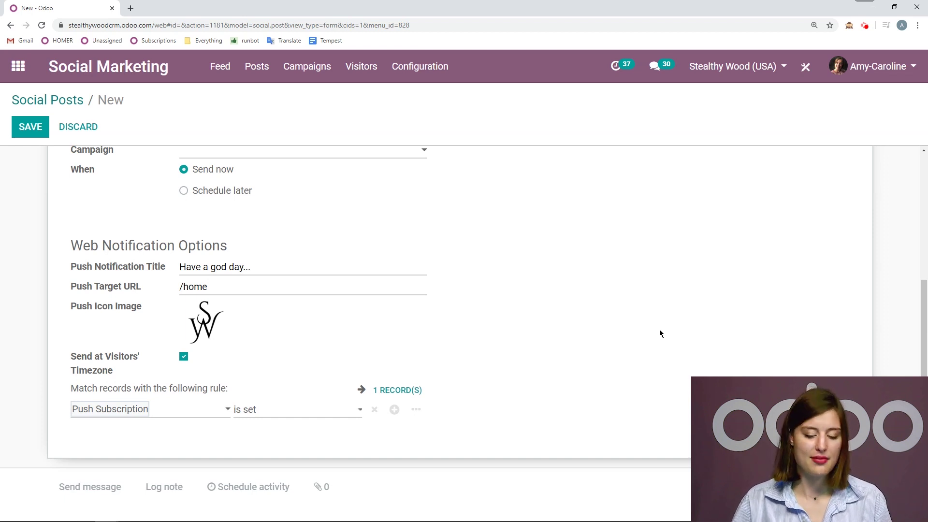
scroll(512, 347, up, 1)
scroll(535, 358, down, 1)
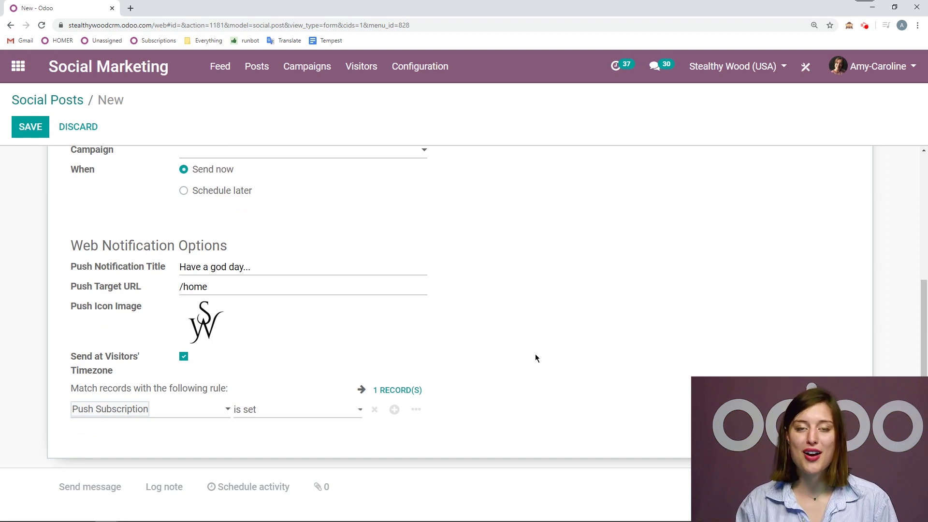
- Save the new push notification post as a draft
scroll(531, 355, up, 5)
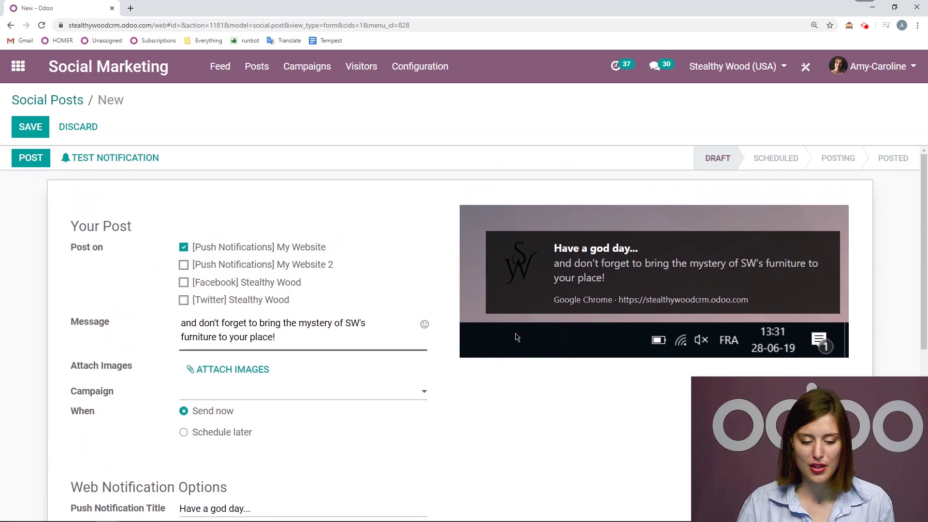
click(29, 130)
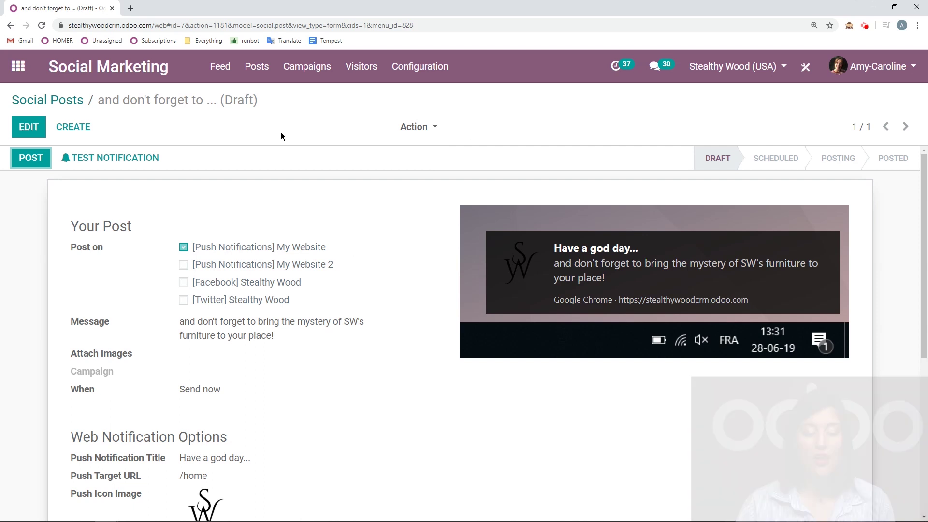
- Send a test notification of the drafted post
click(116, 157)
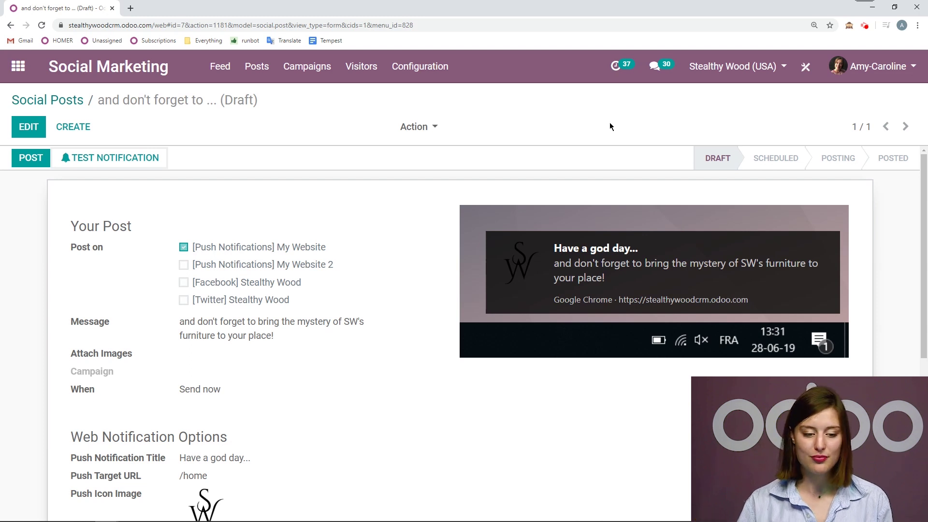
- Search the apps for "live", open Live Chat and view the Stealthy Wood channel
click(18, 66)
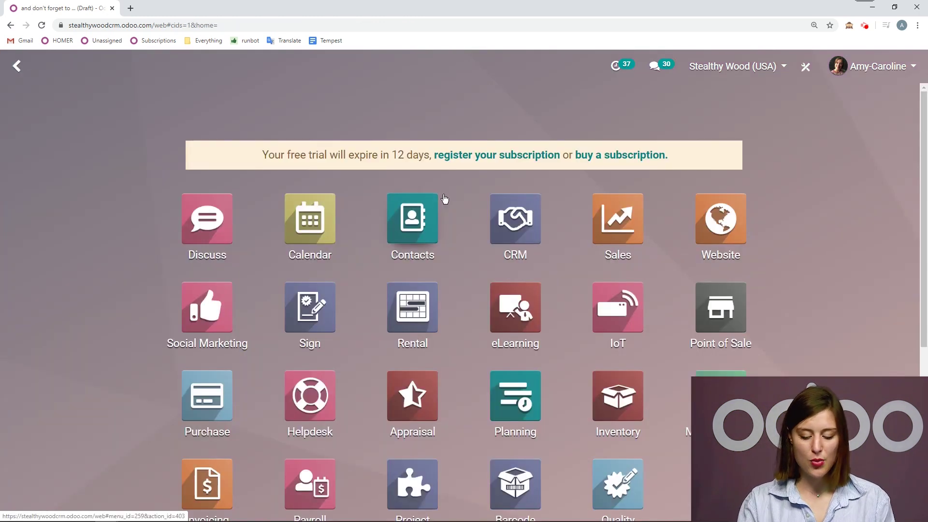
text(live)
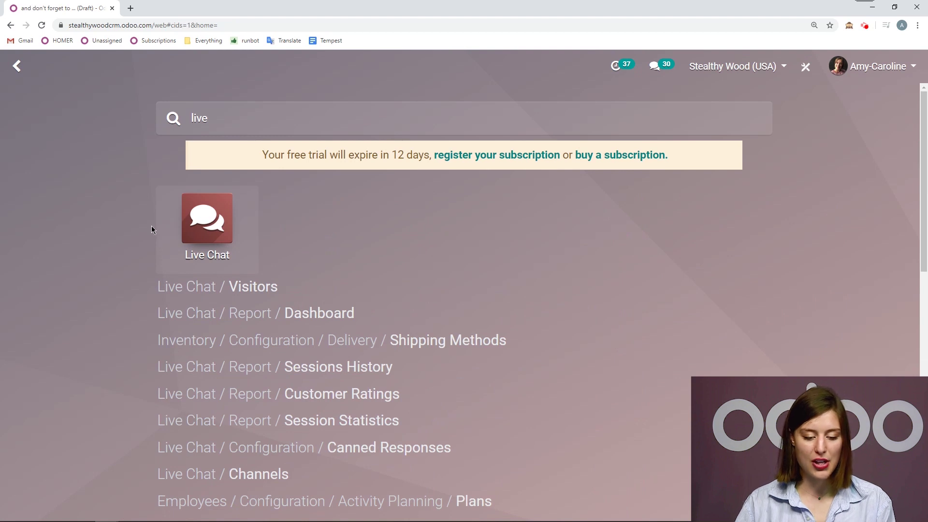
click(201, 217)
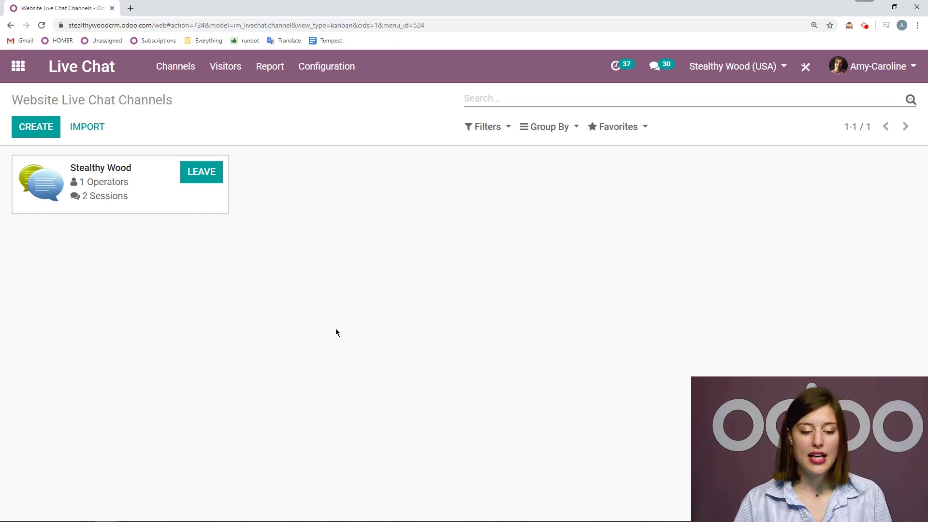
click(108, 199)
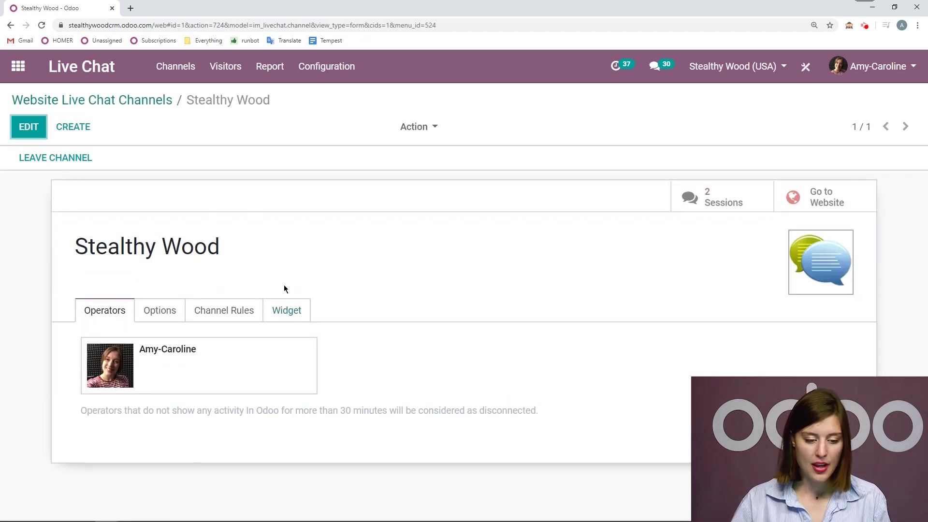
- Open the settings of the Website app and find the Live Chat channel among the features
click(18, 66)
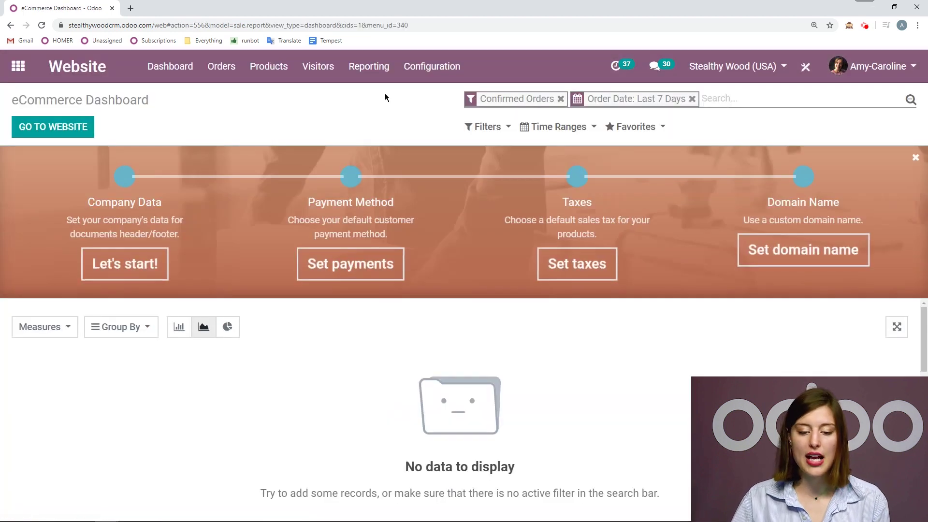
click(429, 81)
click(438, 96)
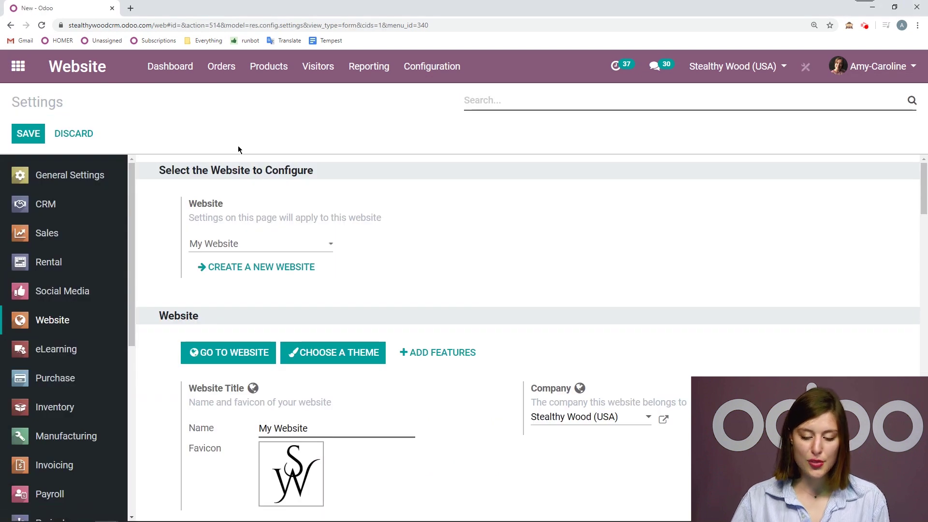
scroll(256, 257, down, 13)
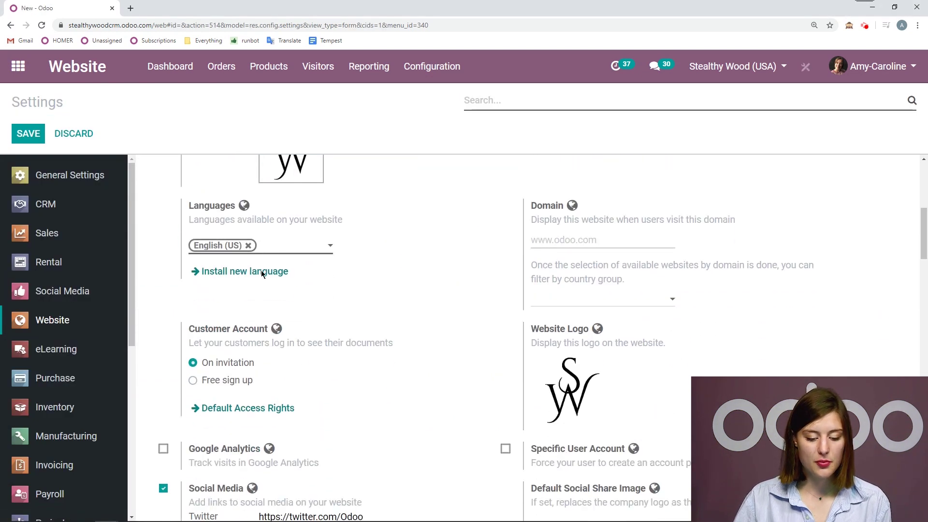
scroll(265, 281, down, 2)
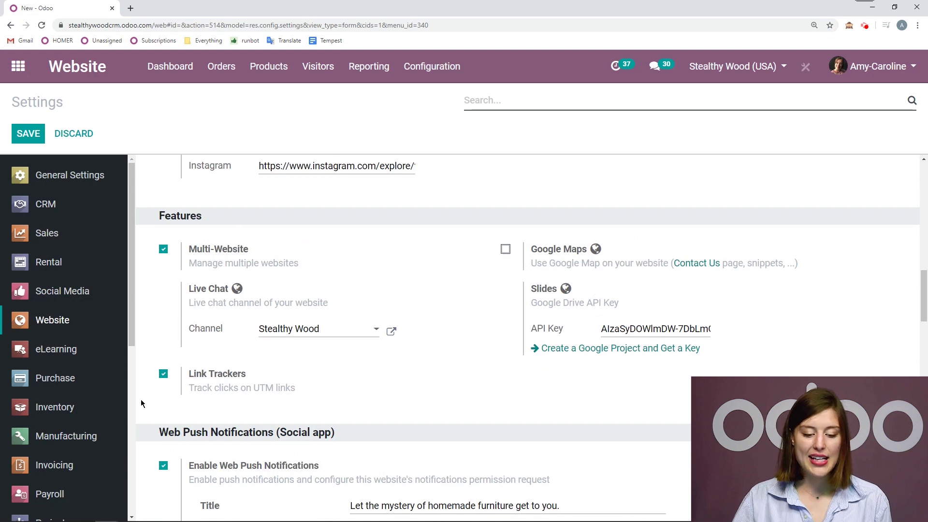
scroll(366, 309, down, 1)
scroll(377, 302, up, 1)
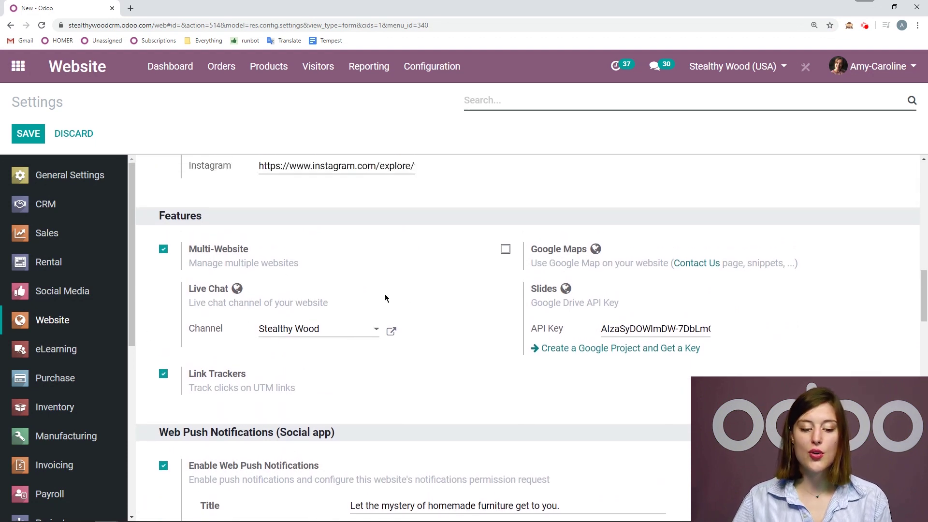
- Check which website the settings apply to and choose Stealthy Wood as its live chat channel
scroll(309, 319, up, 10)
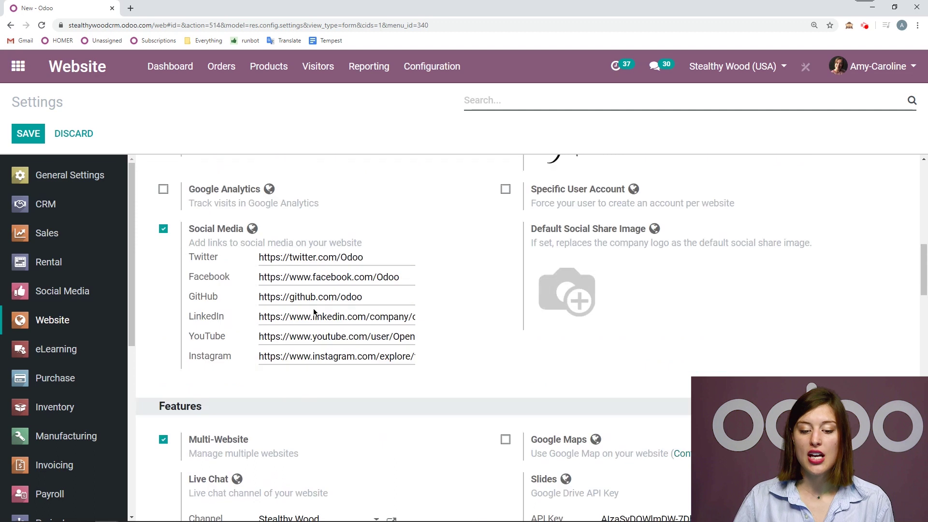
scroll(309, 319, up, 5)
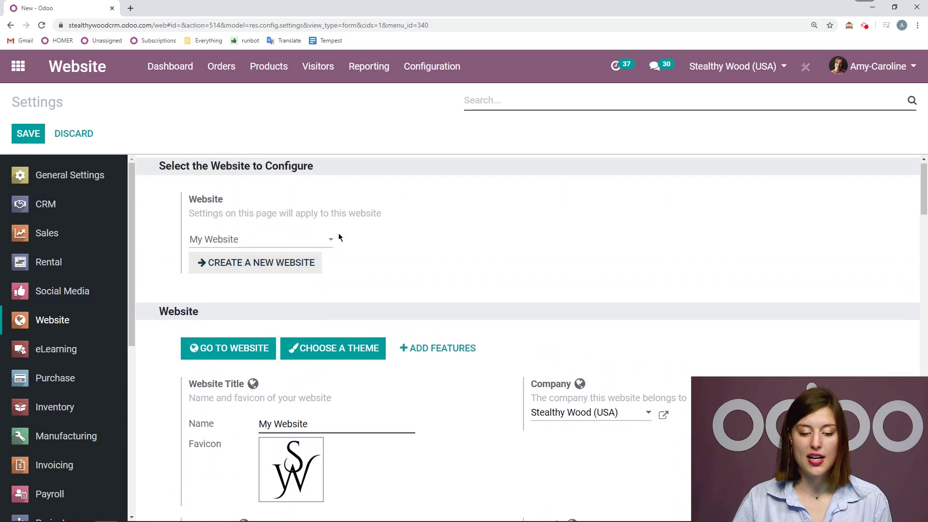
scroll(290, 280, down, 15)
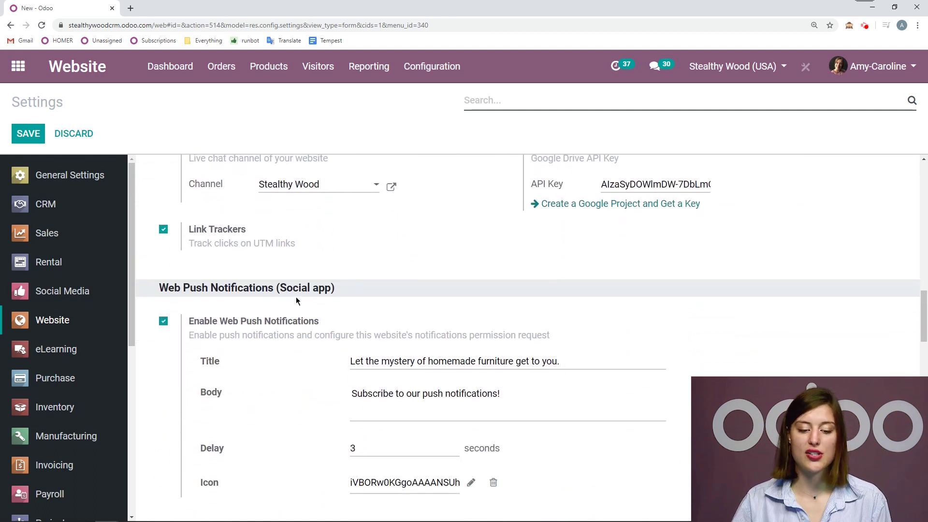
click(344, 285)
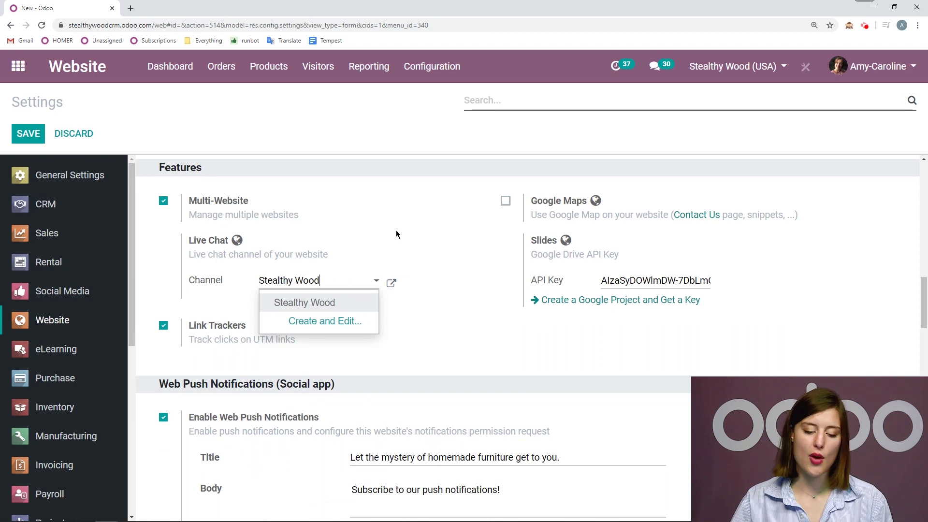
click(374, 302)
scroll(413, 232, up, 1)
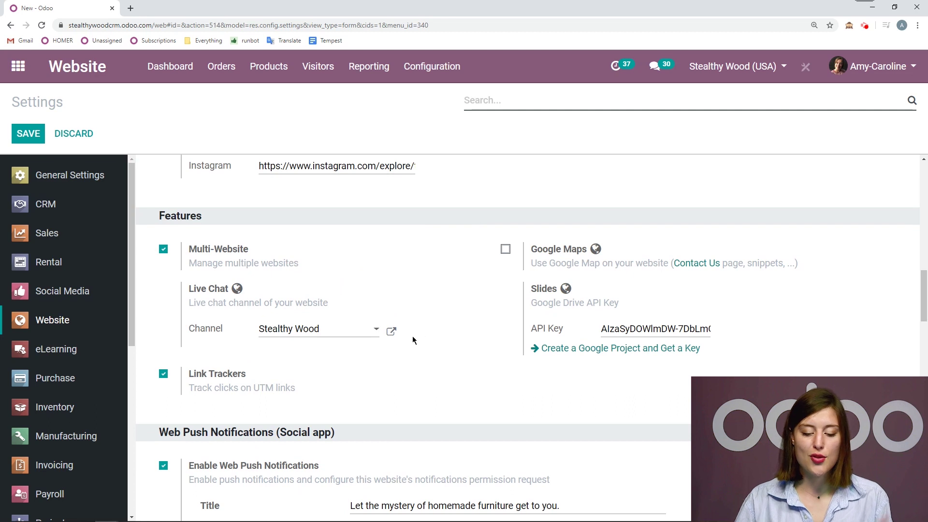
- Open the Stealthy Wood channel's options, and load its site address stealthywoodcrm.odoo.com in a new incognito window
click(399, 338)
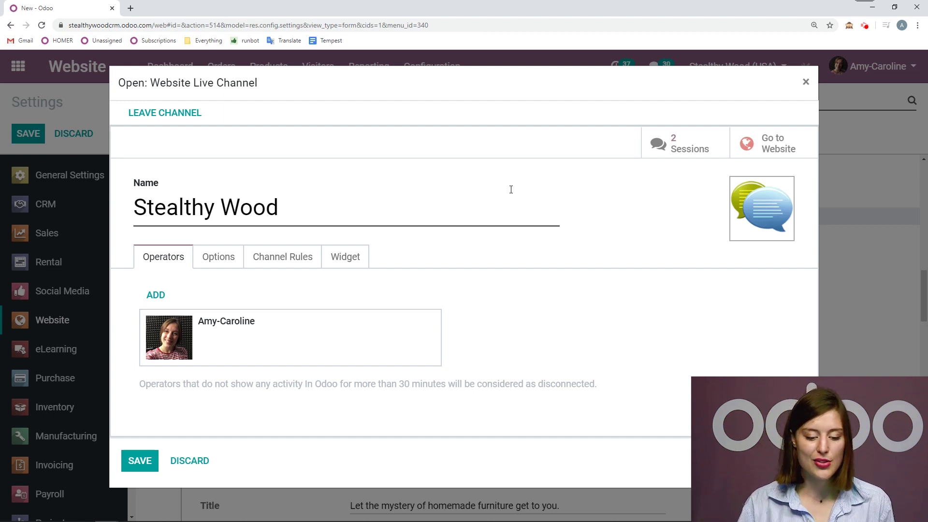
click(219, 259)
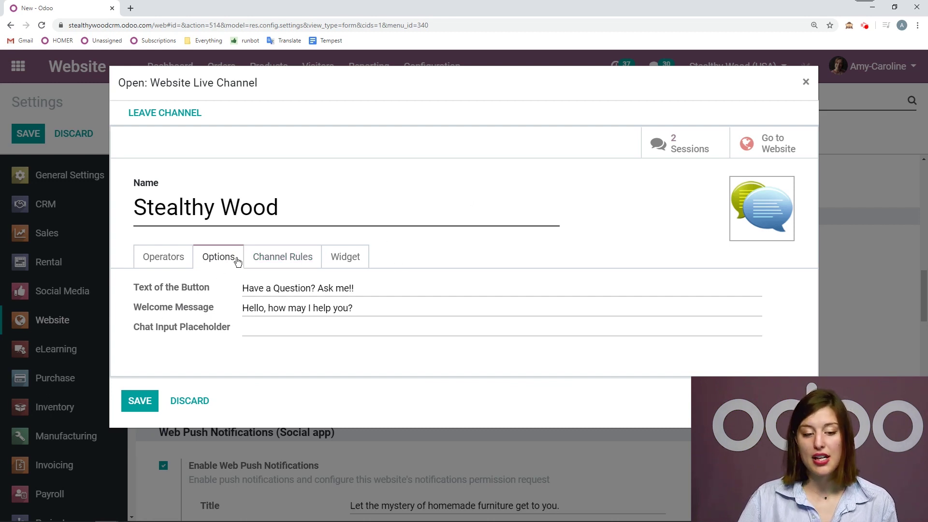
drag(152, 25, 69, 26)
right_click(100, 27)
click(166, 90)
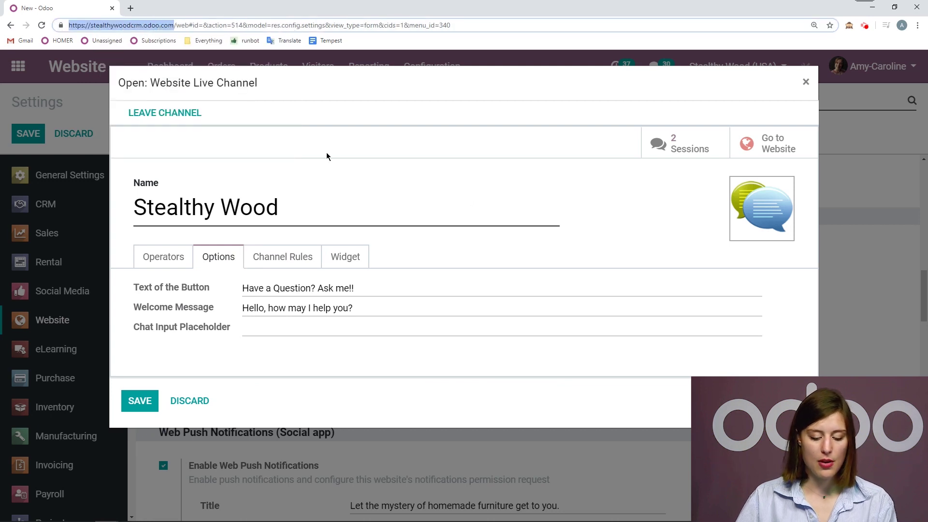
key(ctrl+shift+n)
key(ctrl+v)
key(Return)
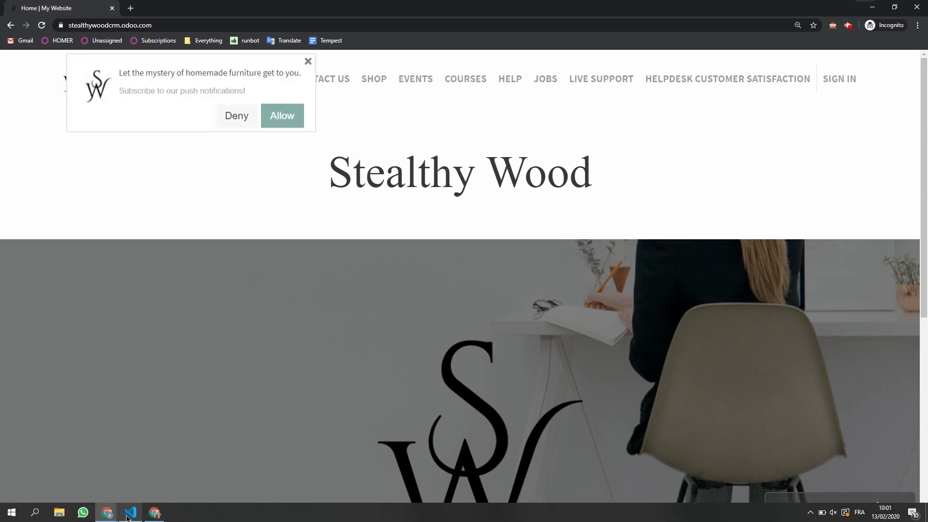
- Return to the channel options, shorten the text of the chat button to "Have a Question?" and save the channel
mouse_move(111, 518)
click(158, 479)
drag(360, 290, 317, 290)
key(BackSpace)
click(139, 400)
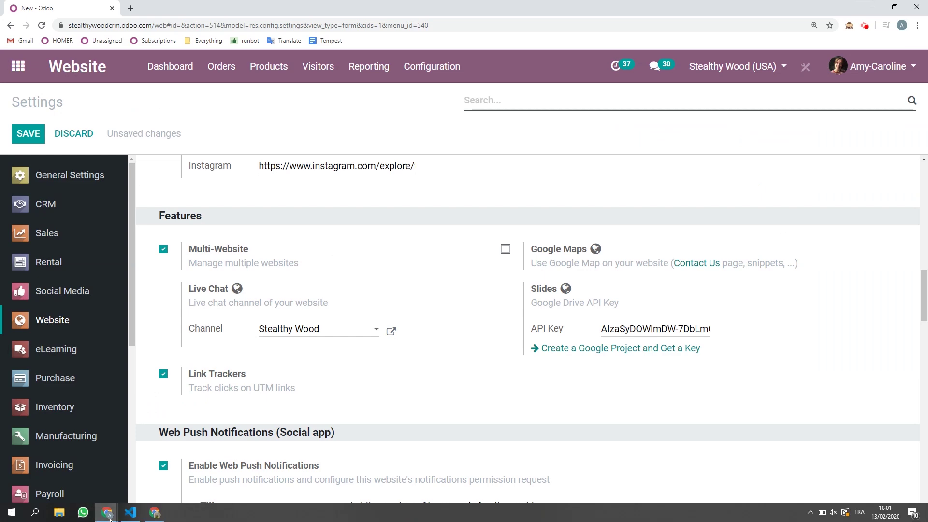
- Reload the website home page in the incognito window to check the live chat button's text
mouse_move(107, 512)
click(260, 464)
key(F5)
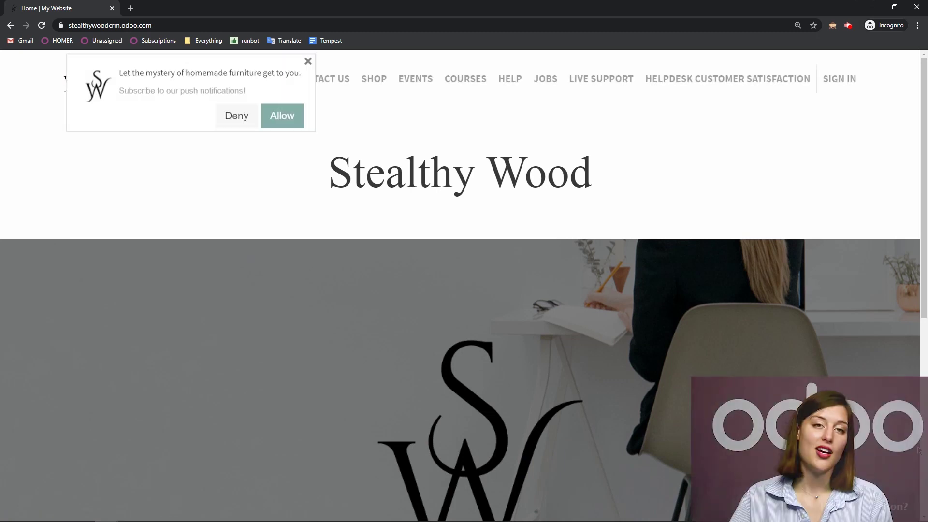
- Switch back to the Website settings, reopen the Stealthy Wood live chat channel and display its channel rules
mouse_move(280, 507)
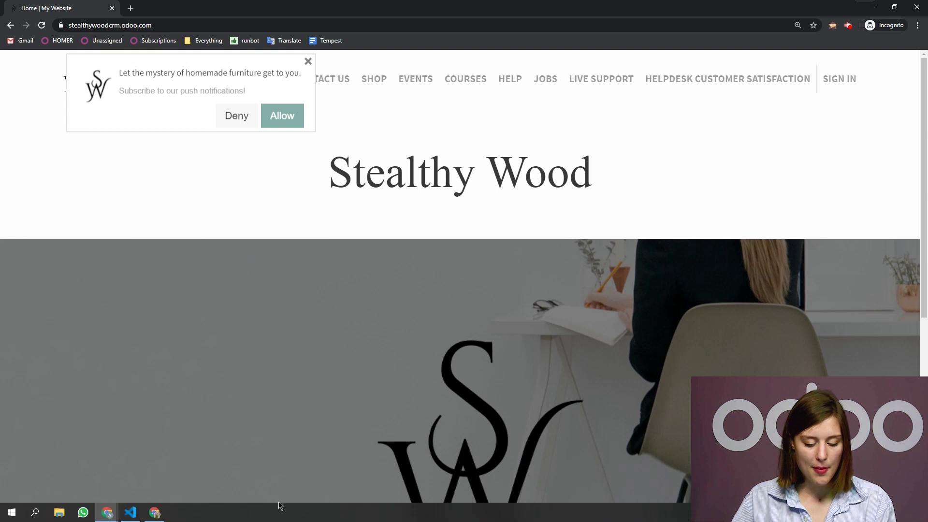
mouse_move(119, 516)
click(190, 485)
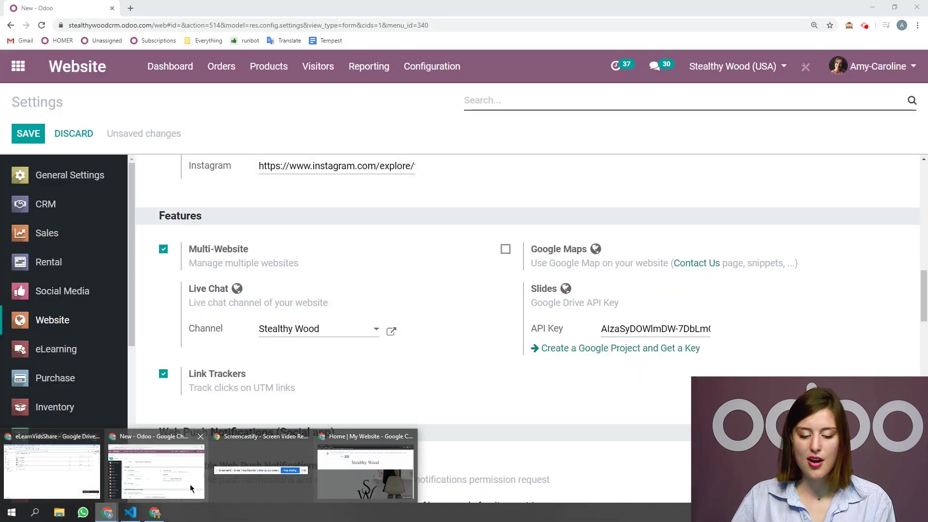
click(401, 341)
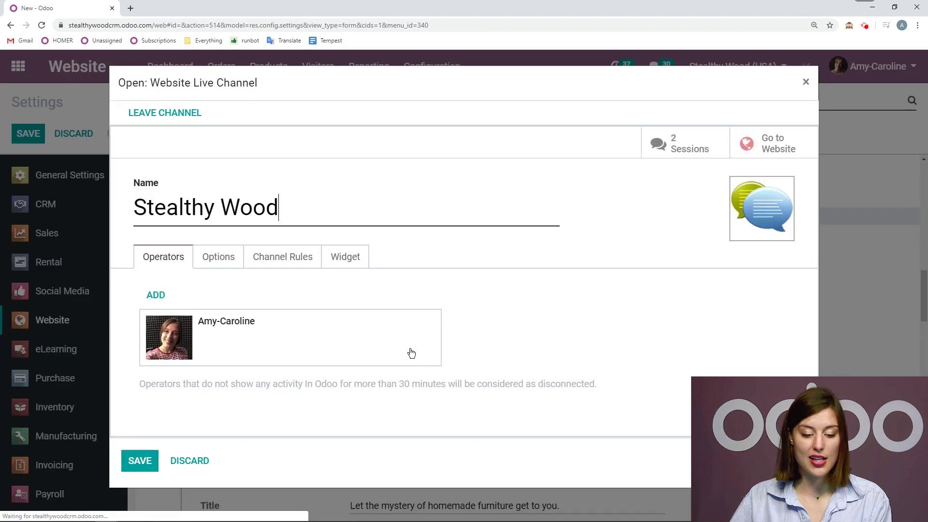
click(203, 256)
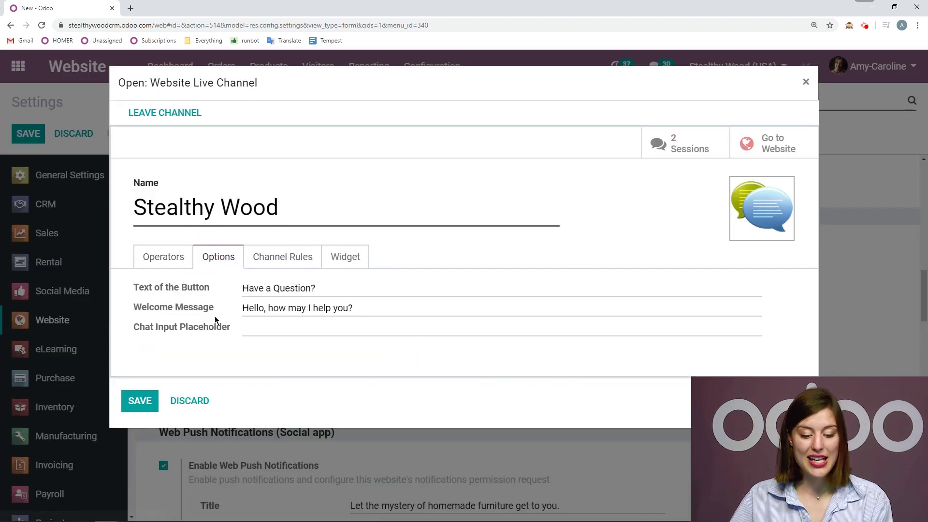
click(295, 256)
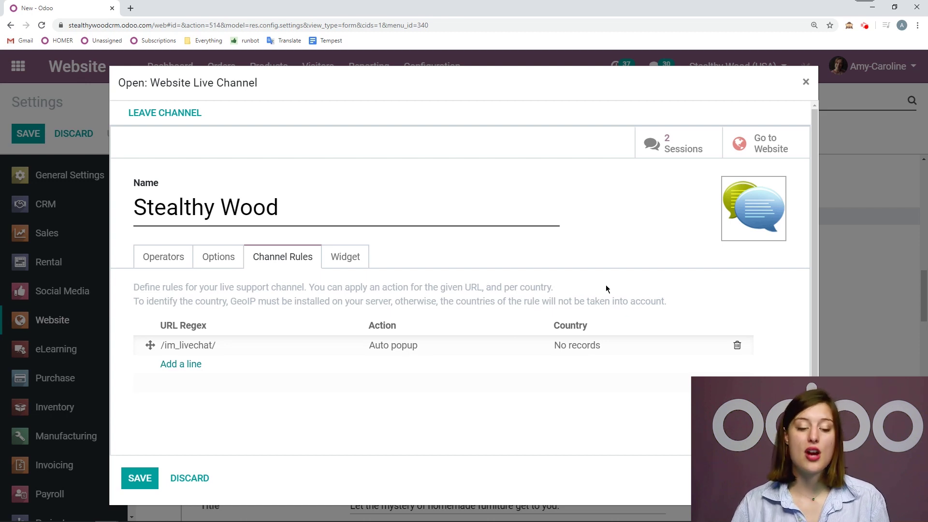
- Add a channel rule with the Auto popup action for the URL regex /contactus, and save the rule and the channel
click(192, 365)
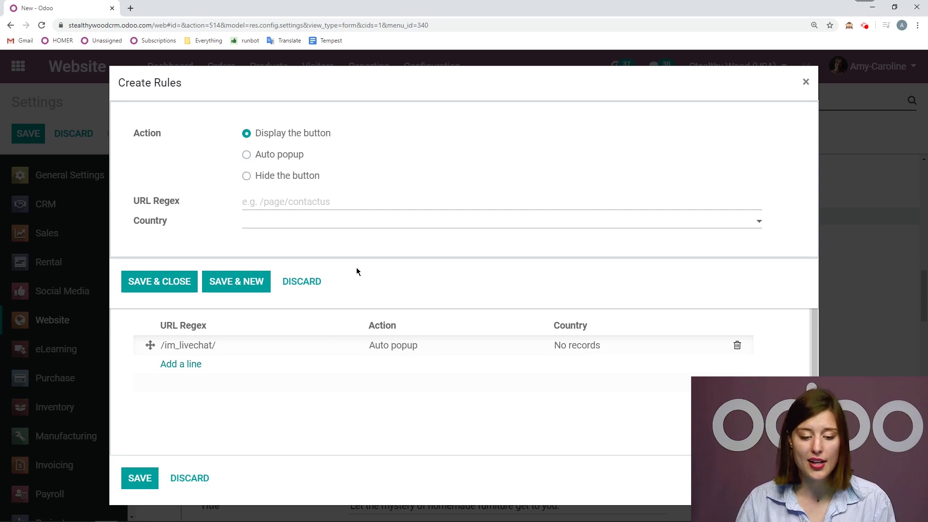
click(247, 154)
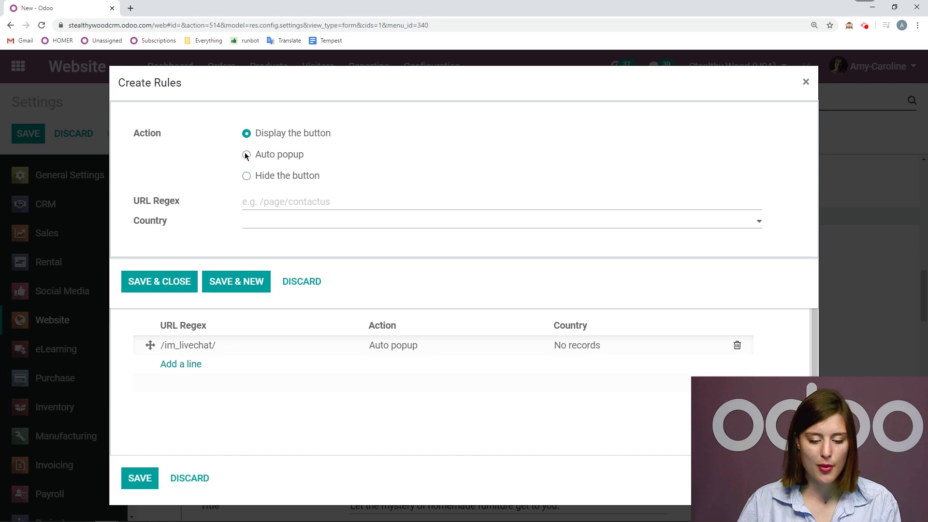
click(305, 200)
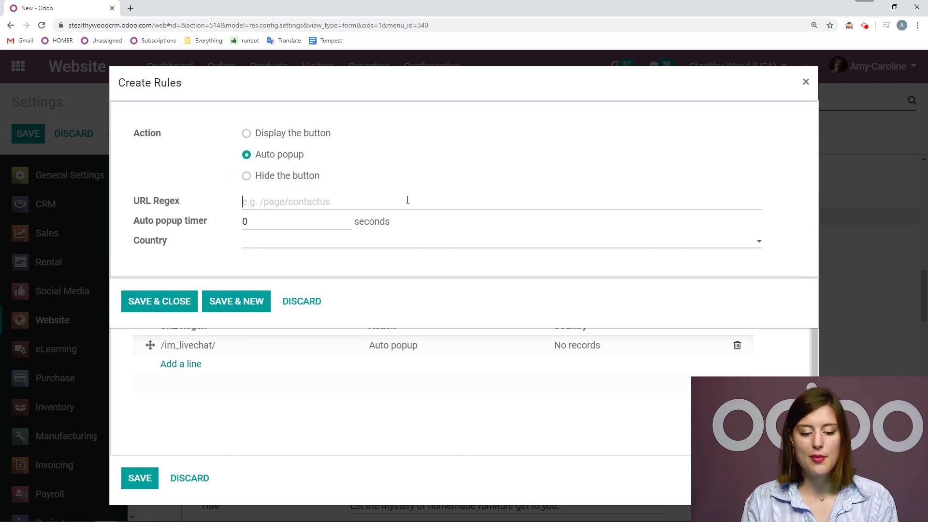
text(/contactus)
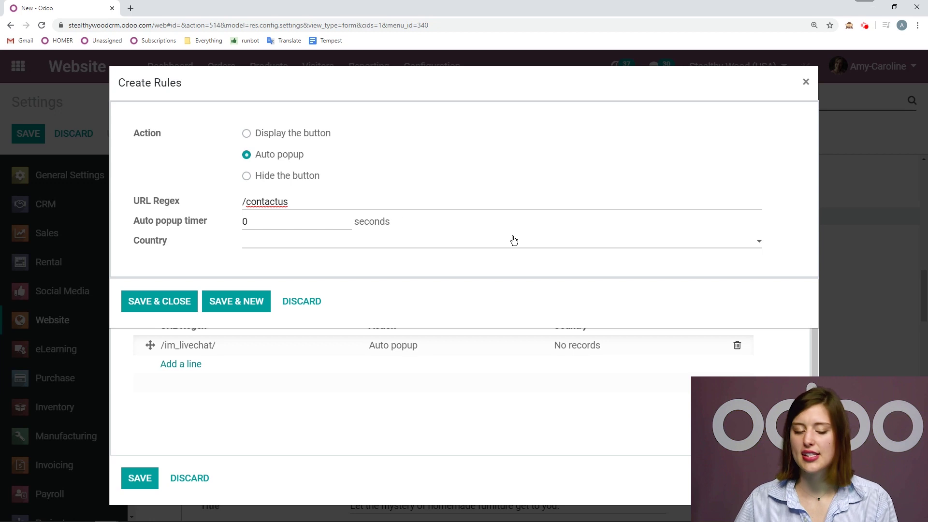
click(335, 246)
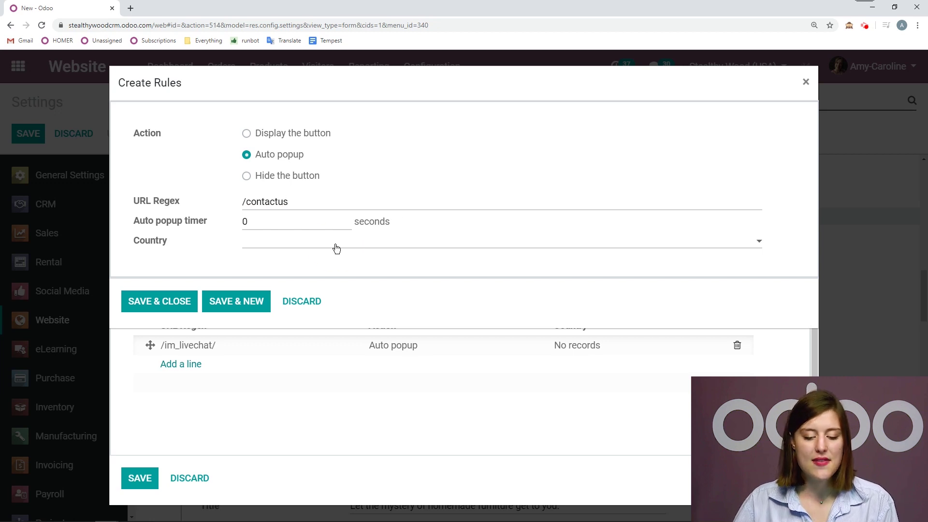
click(183, 240)
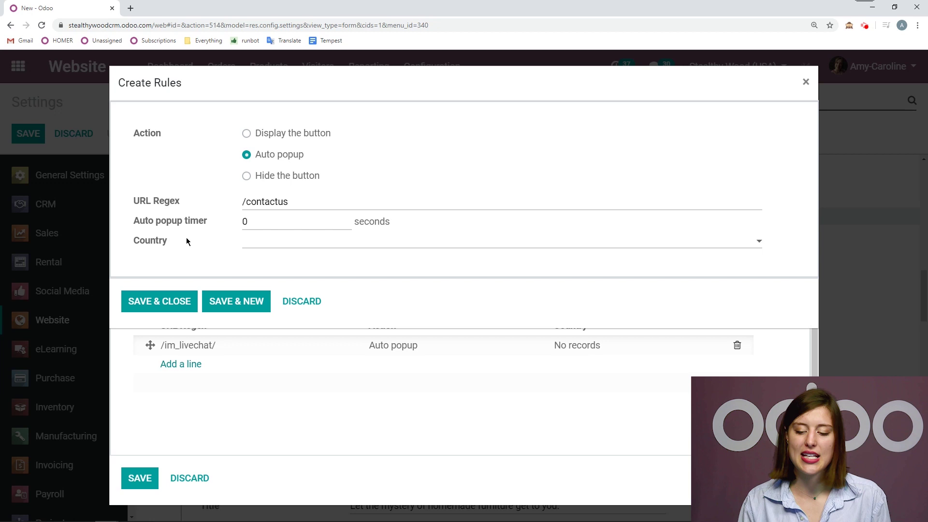
click(178, 312)
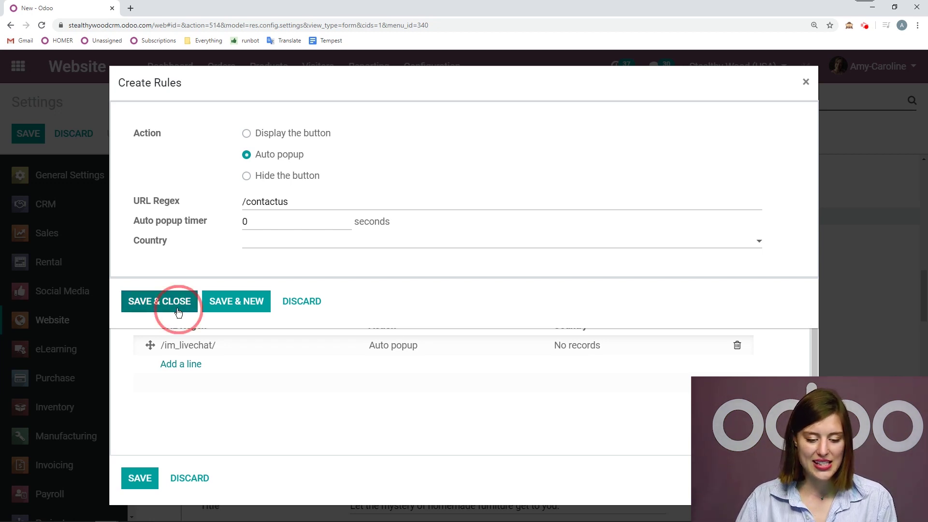
click(140, 480)
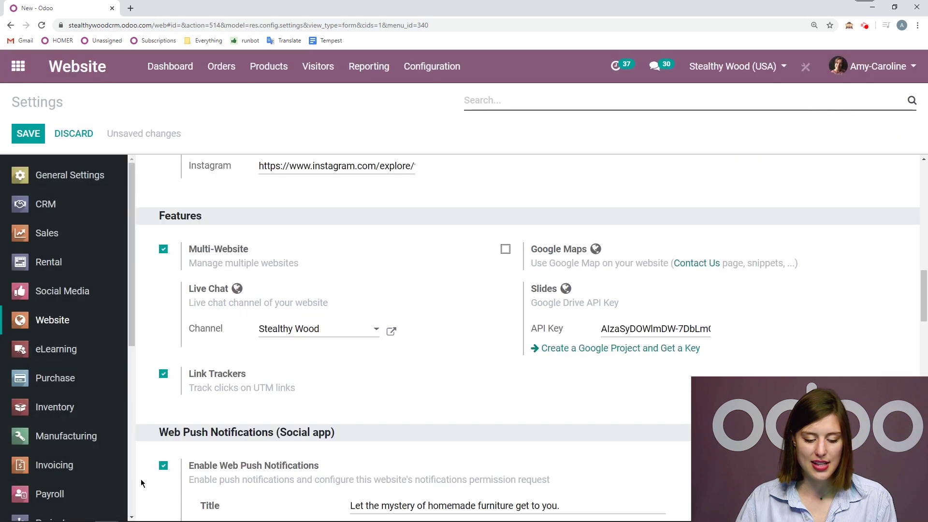
- Switch to the incognito website window, open the Contact Us page to test the chat auto popup, and close the chat window
mouse_move(107, 514)
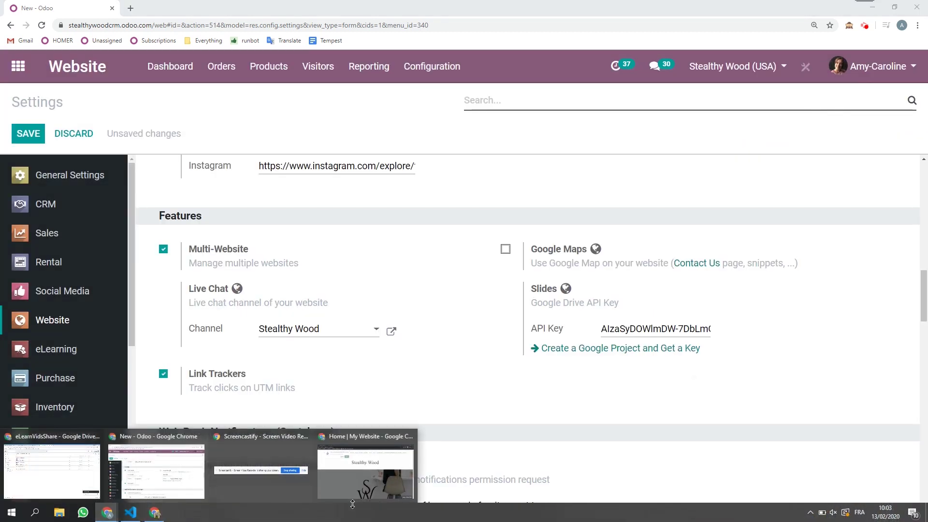
click(365, 466)
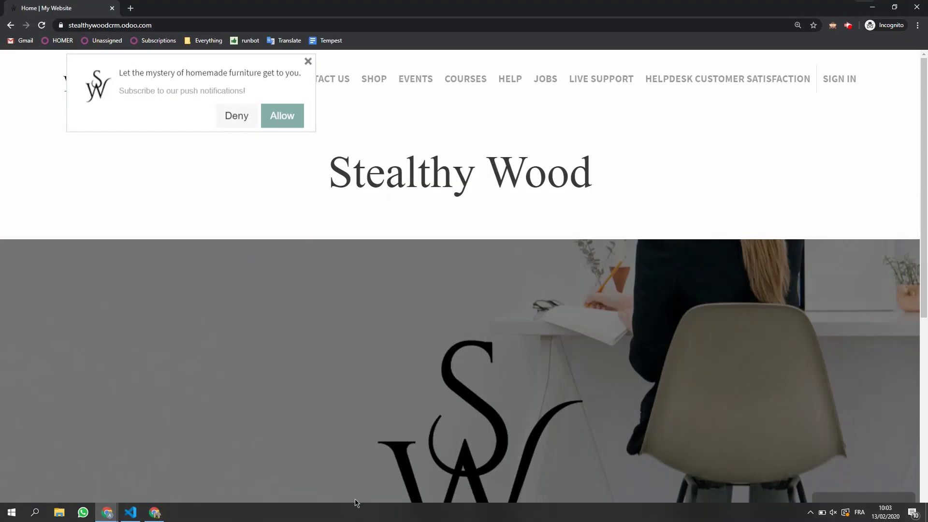
click(308, 62)
click(318, 82)
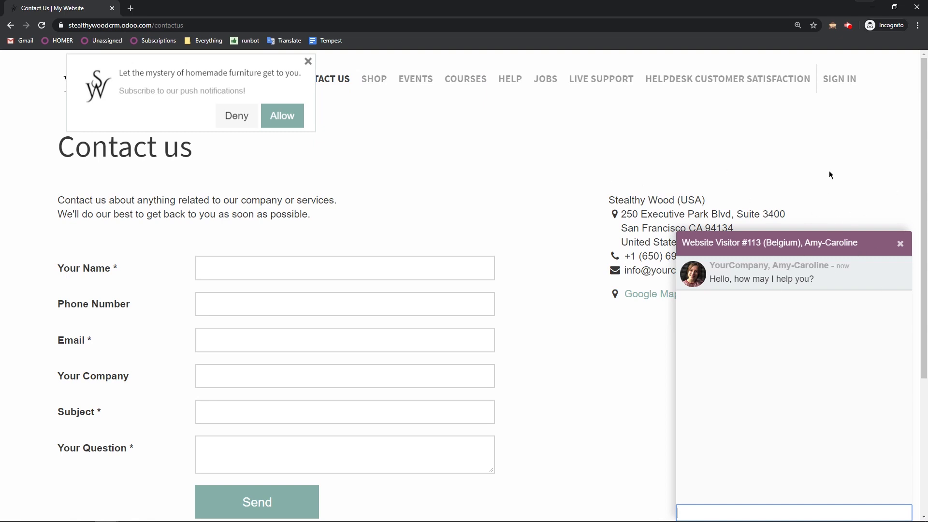
click(899, 244)
- Switch back to the Odoo settings, reopen the Stealthy Wood live chat channel, review its widget code and save the channel
mouse_move(108, 513)
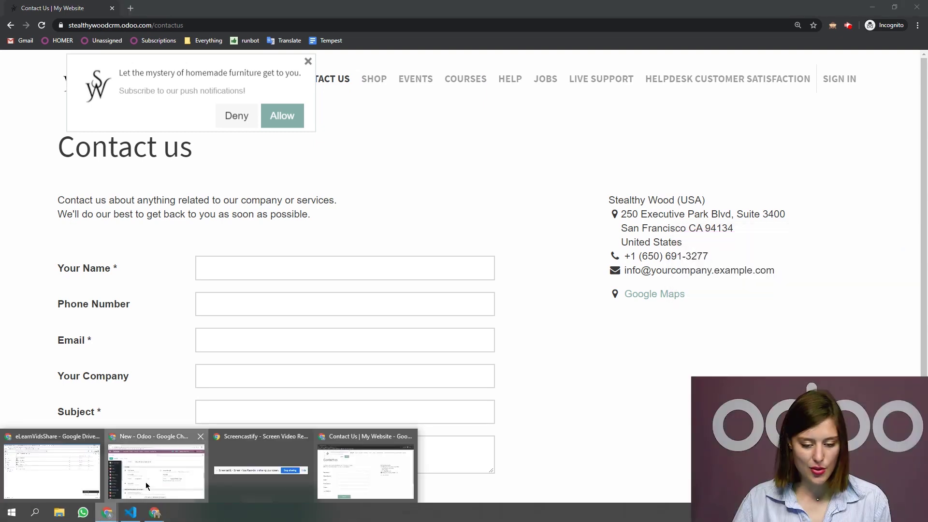
click(146, 482)
click(391, 333)
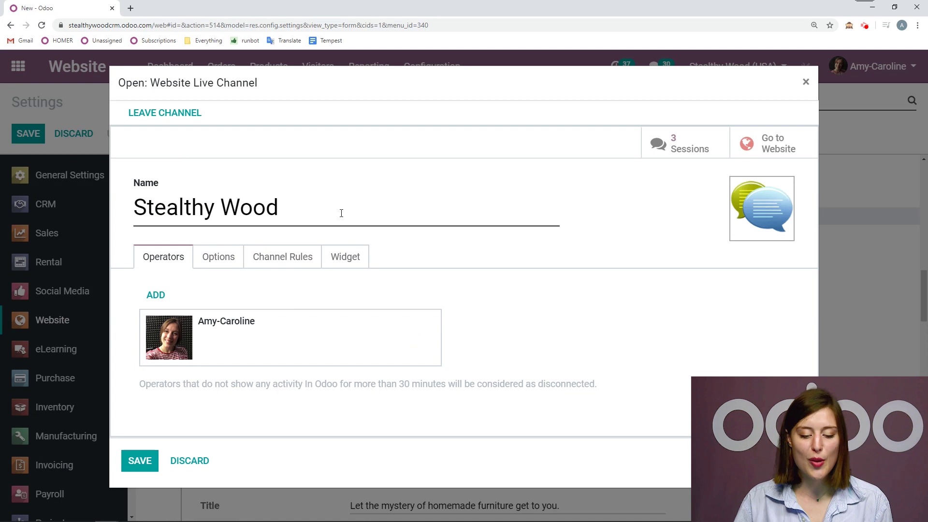
click(355, 264)
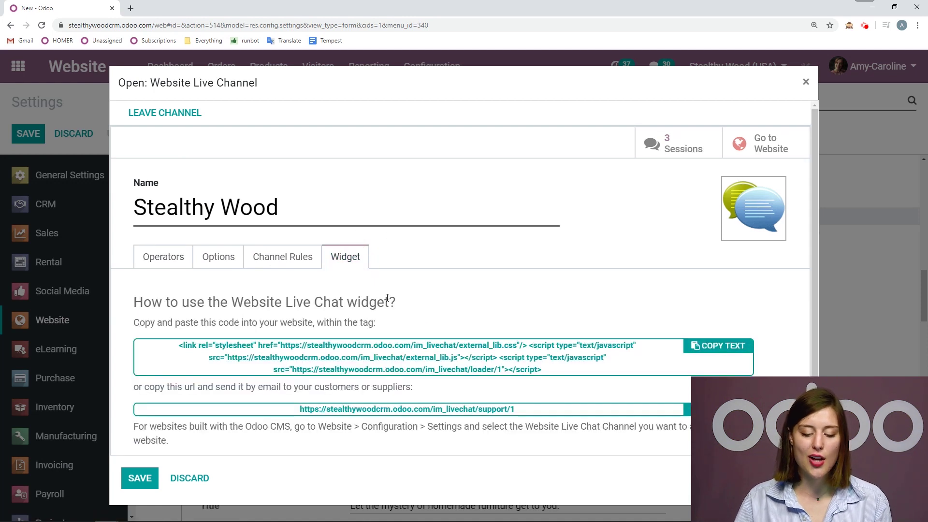
scroll(302, 237, down, 1)
scroll(434, 201, up, 1)
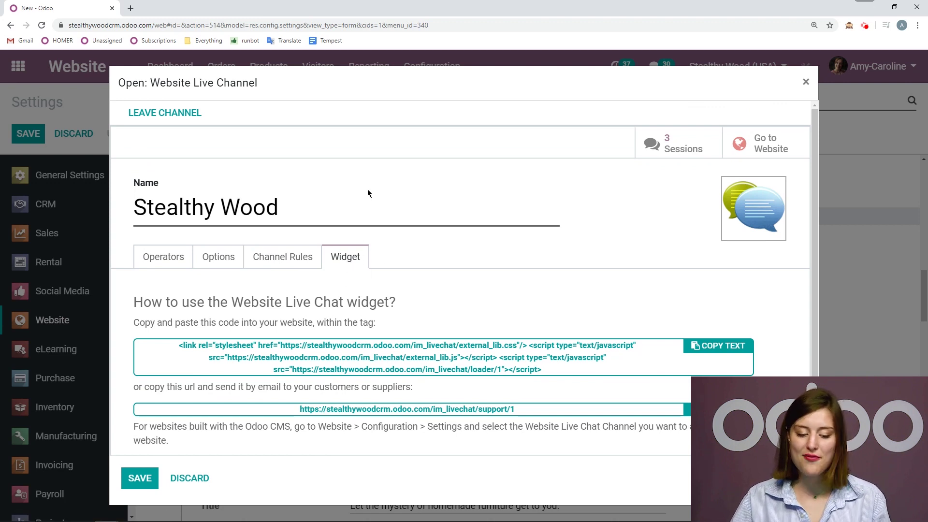
click(140, 479)
- Try to leave the Website settings, decline discarding the changes and save the settings
click(18, 66)
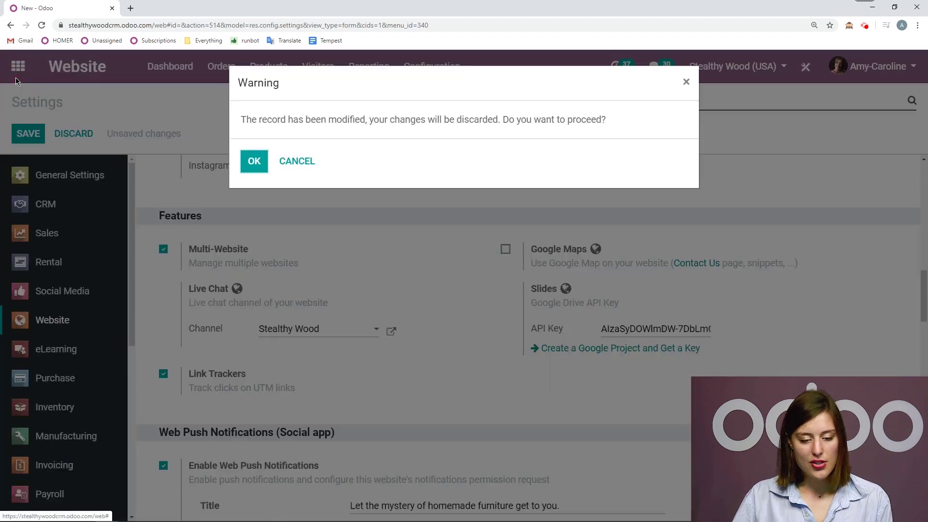
click(297, 160)
click(28, 134)
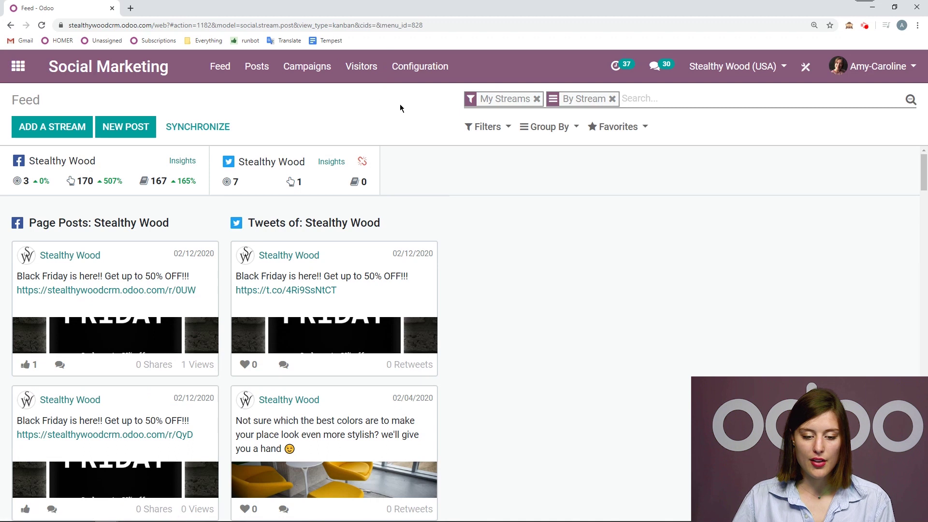
- Browse the Social Marketing visitors, inspect the record and page views of Website Visitor #113, and return to the visitors list
scroll(420, 173, down, 8)
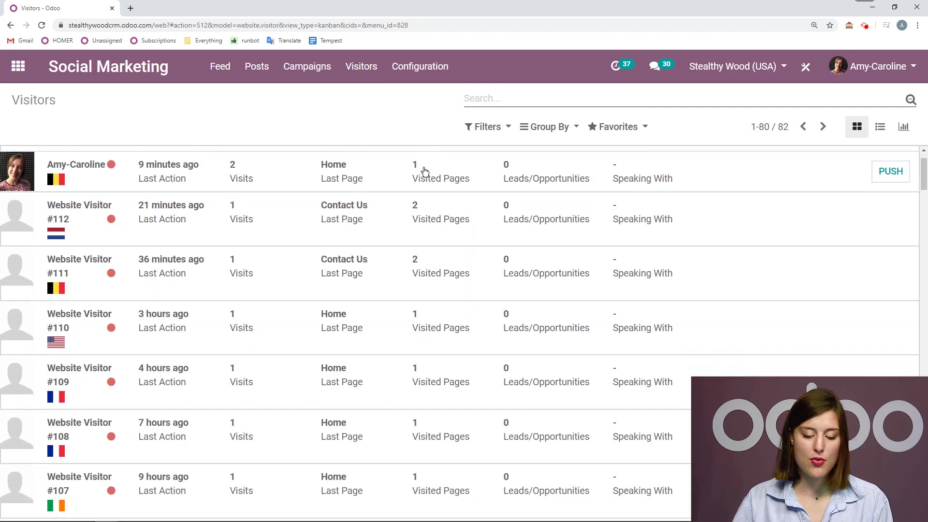
scroll(424, 183, up, 8)
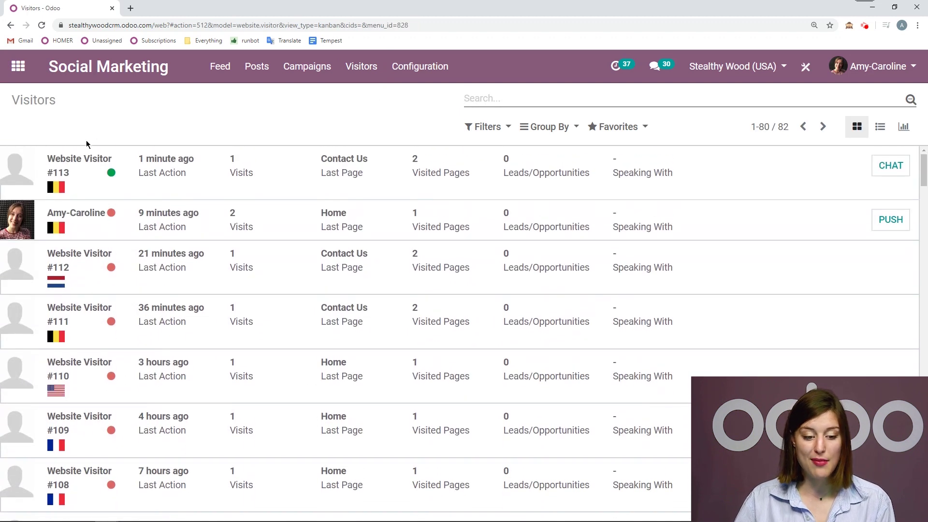
mouse_move(113, 177)
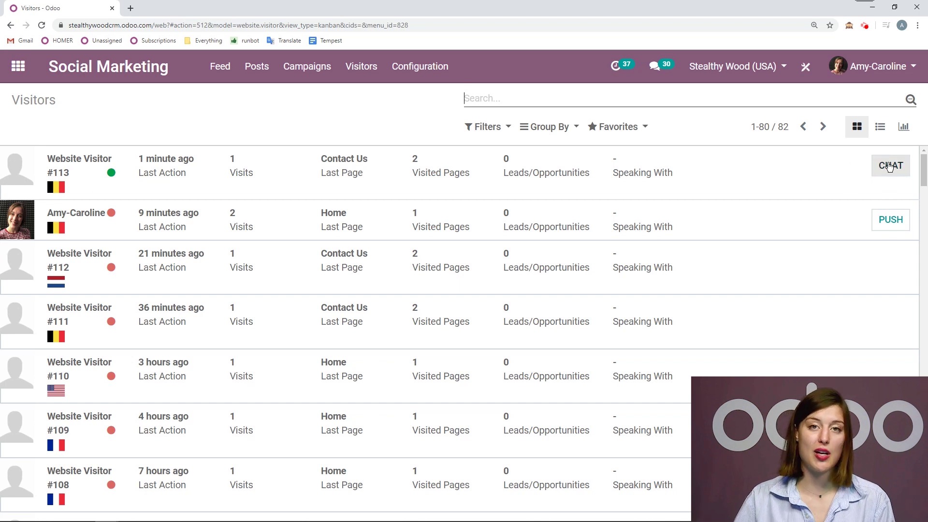
click(274, 172)
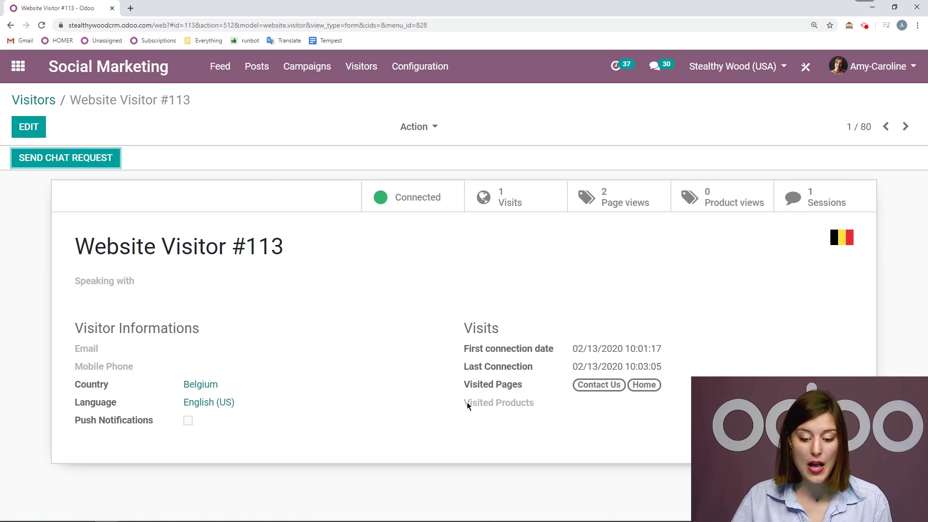
click(624, 199)
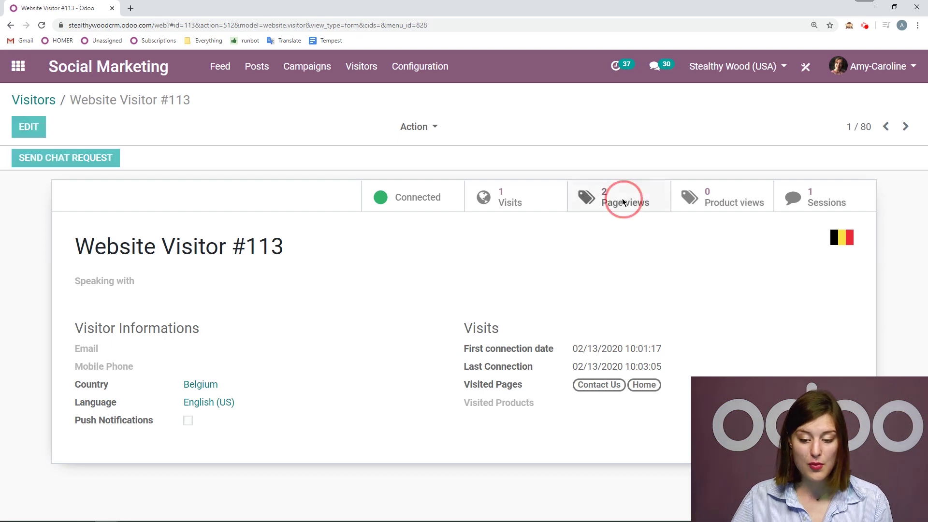
click(164, 102)
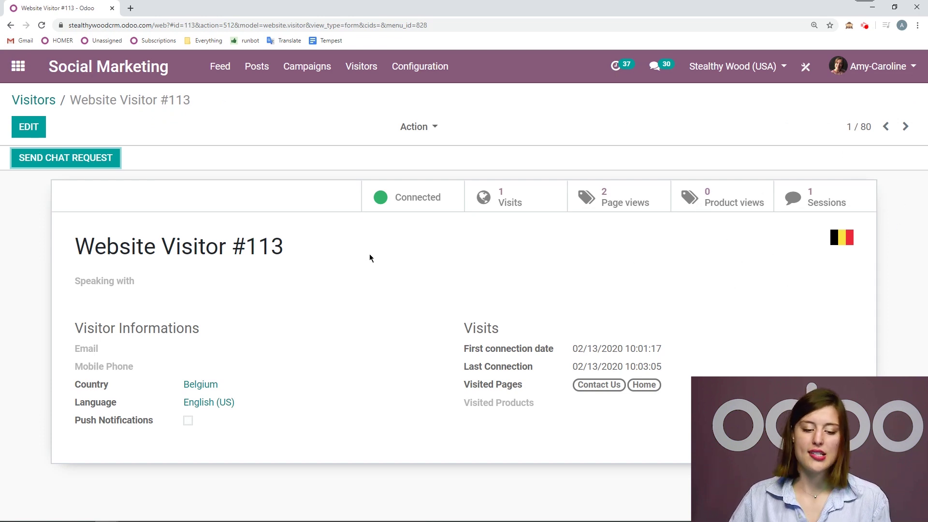
click(33, 100)
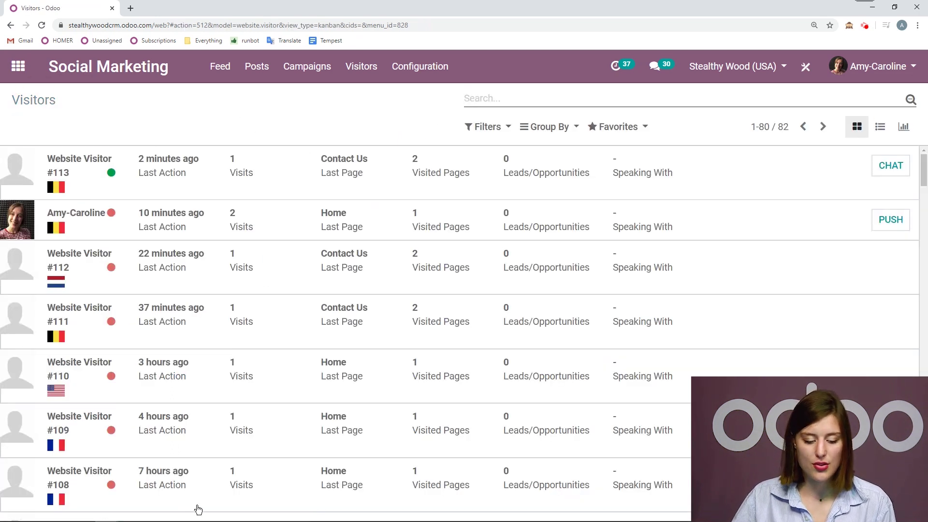
- Switch to the incognito Contact Us page and enter the visitor's name, phone number and email in the contact form
mouse_move(155, 514)
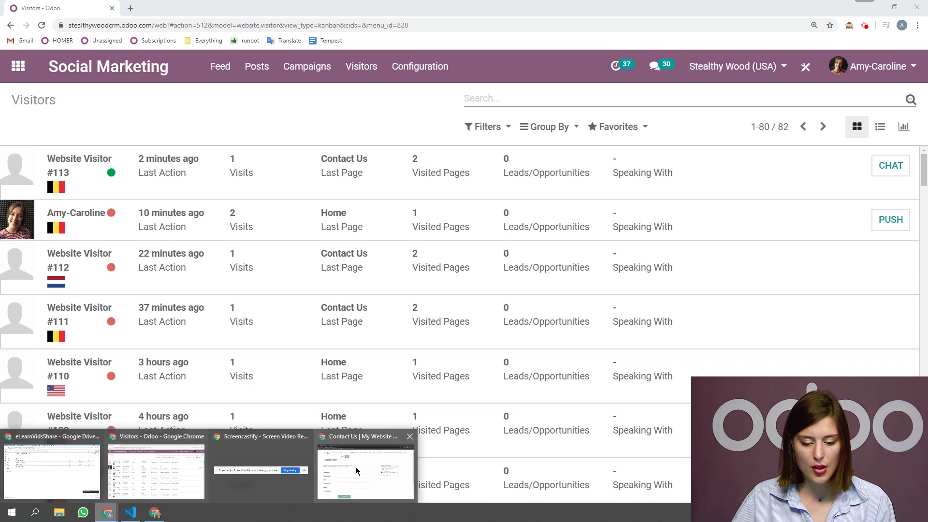
click(356, 467)
click(335, 269)
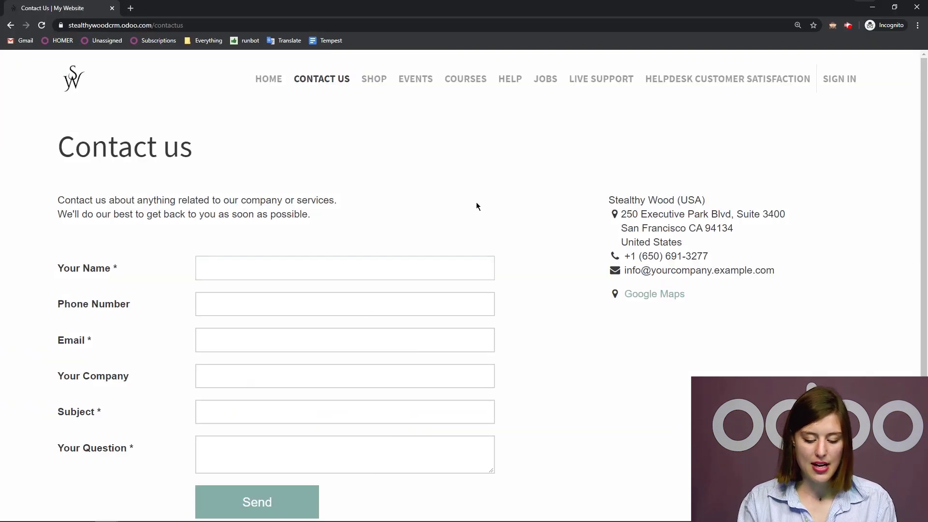
text(Super Hero A)
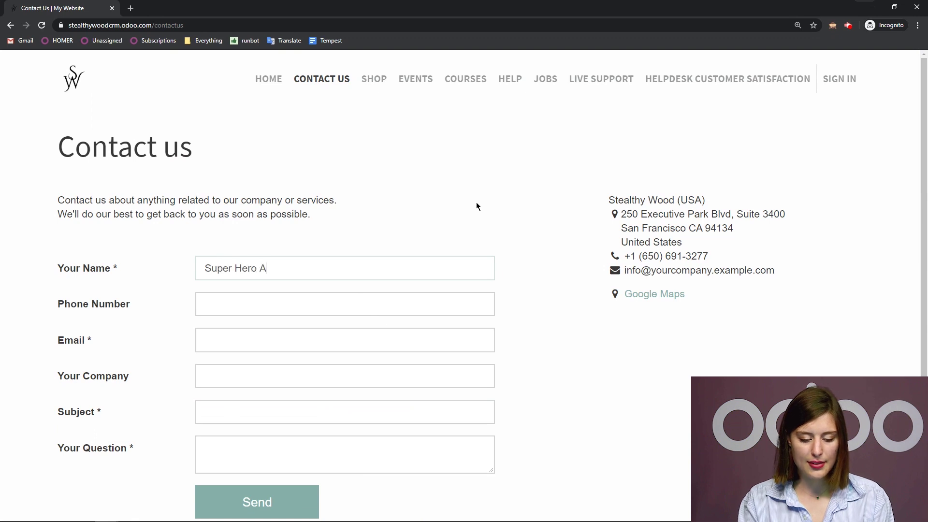
text(C)
key(Tab)
text(34567890987)
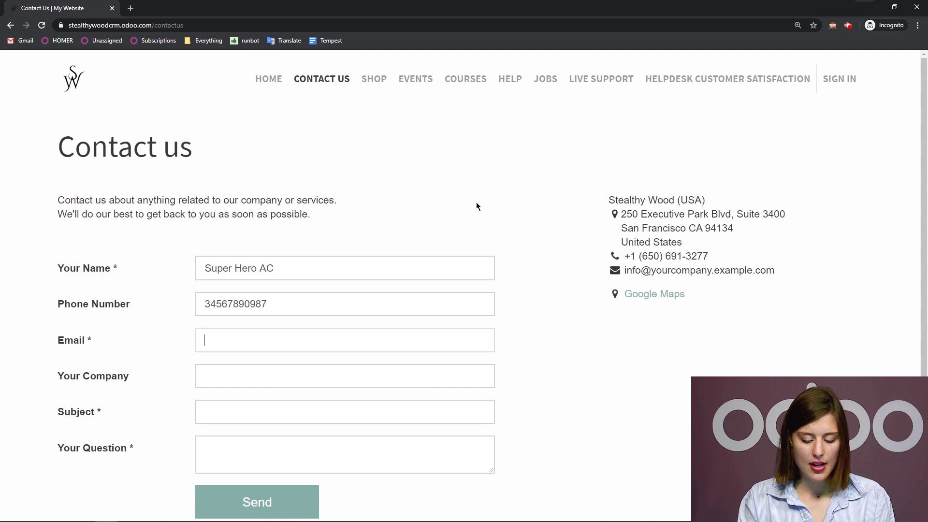
text(shad)
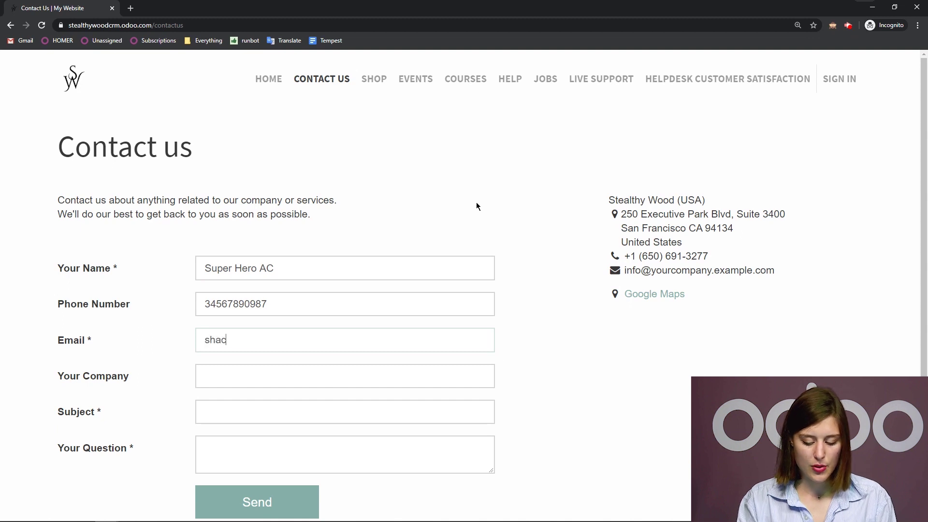
text(@example.com)
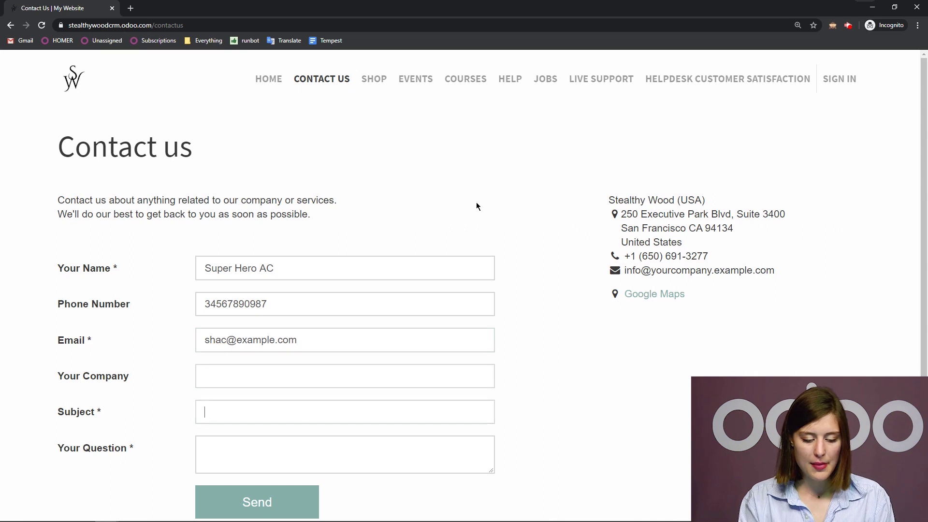
- Enter the subject "I need help" and the question "Can you build a wooden car", and send the contact form
text(I need hel)
text(Can you )
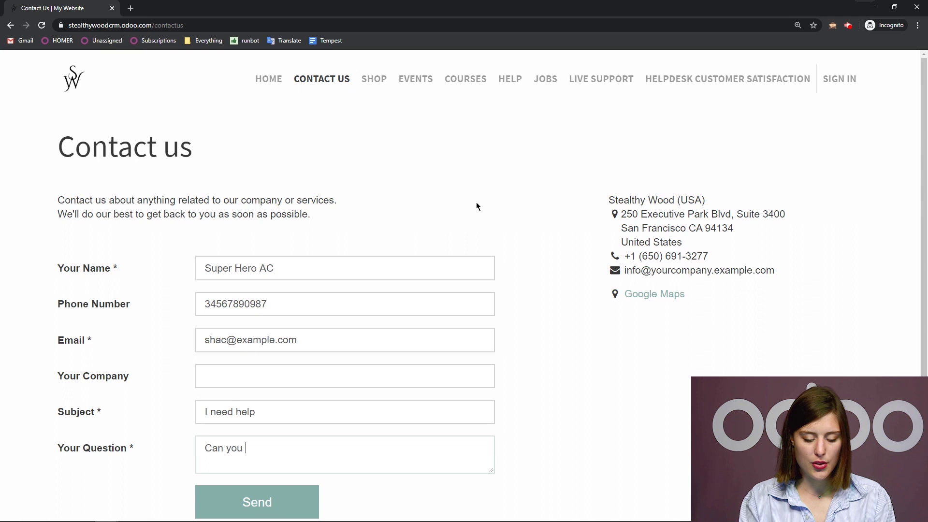
text(build a wo)
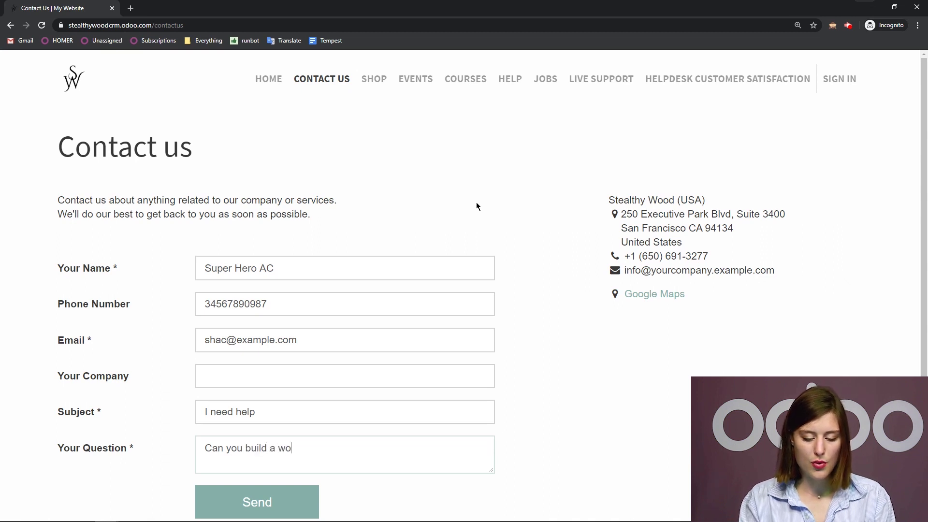
text(oden car)
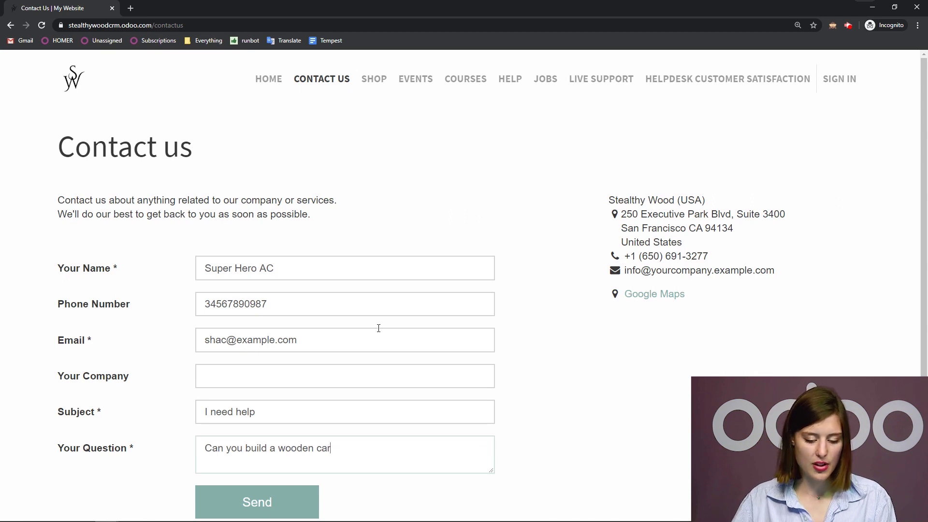
click(291, 501)
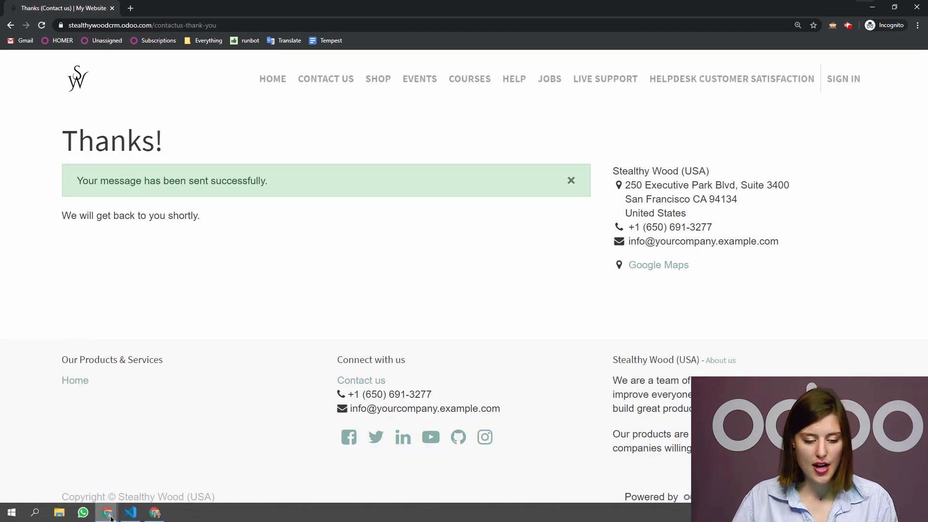
- Switch back to the Odoo visitors list and open the Website Visitor #113 record to check its name and contact details
click(108, 512)
click(162, 467)
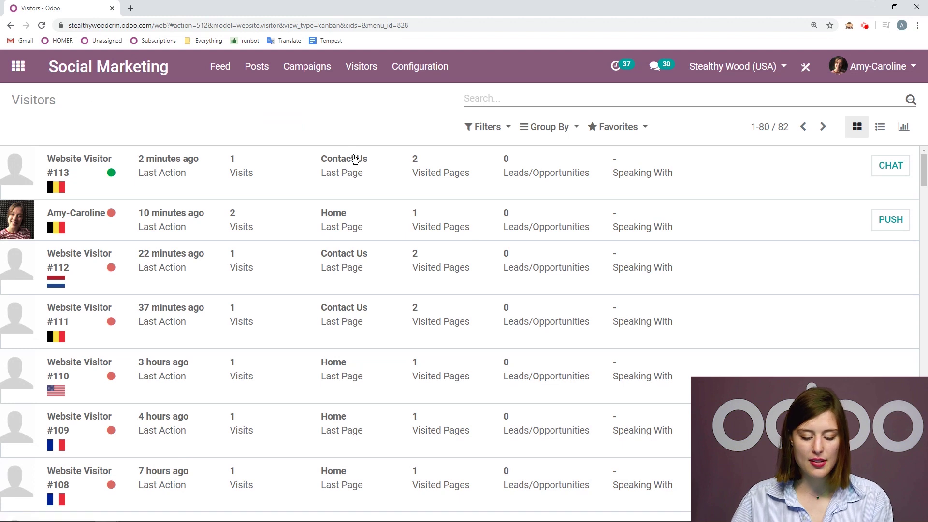
click(276, 171)
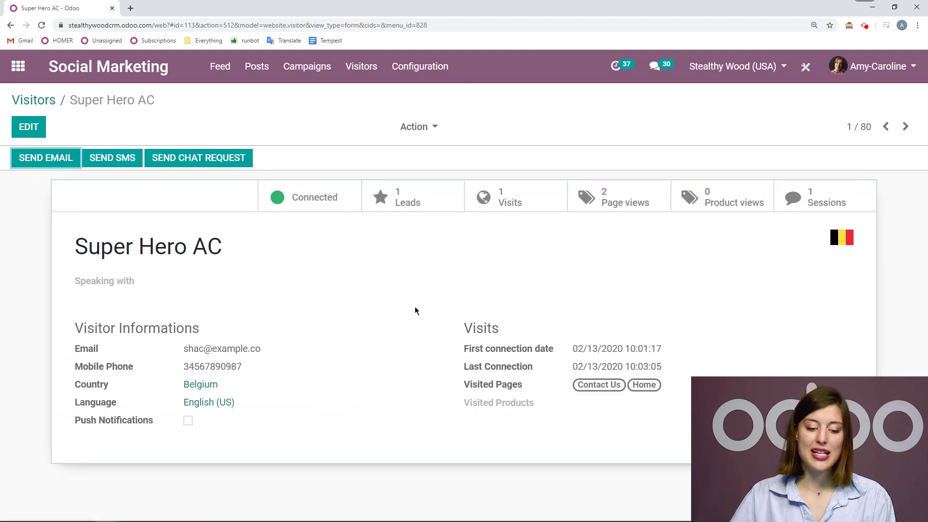
drag(249, 245, 31, 252)
click(328, 284)
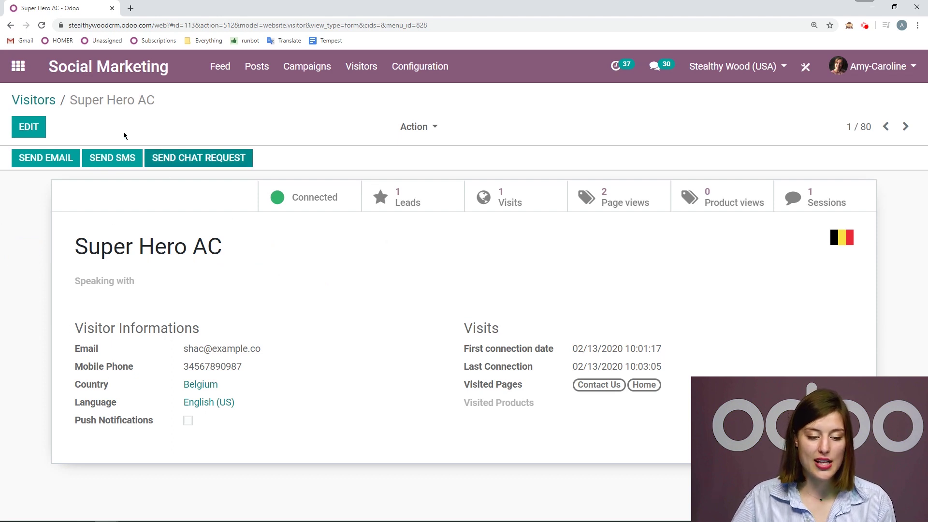
- Return to the visitors list to review the connected visitor's entry and contact options, and reopen that visitor's record
click(41, 103)
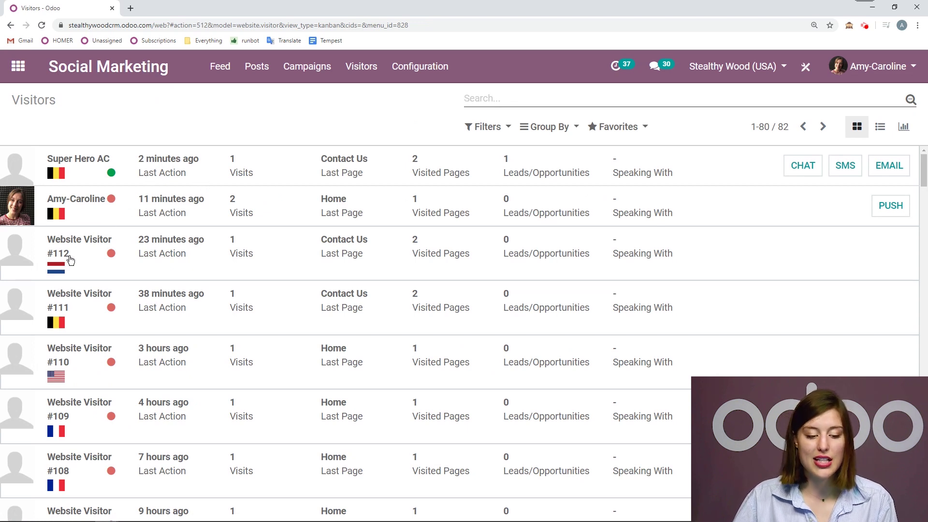
click(107, 162)
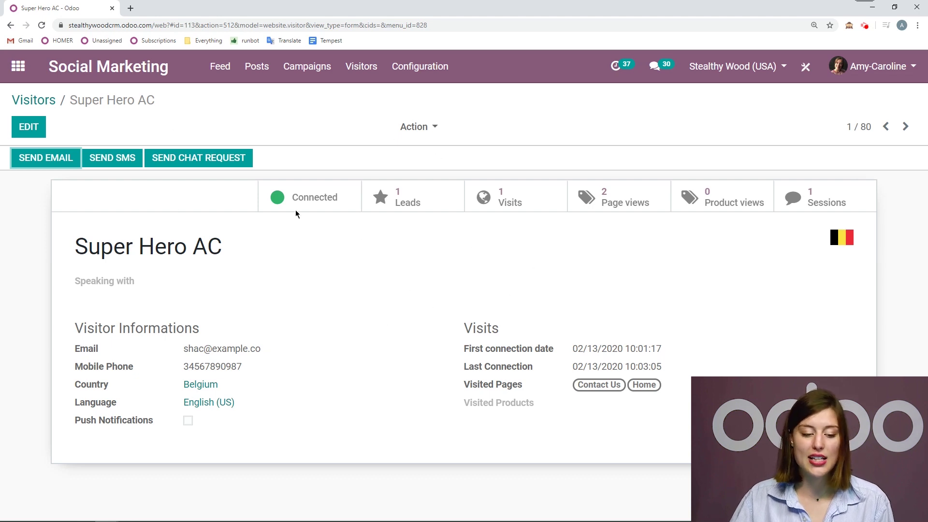
click(52, 102)
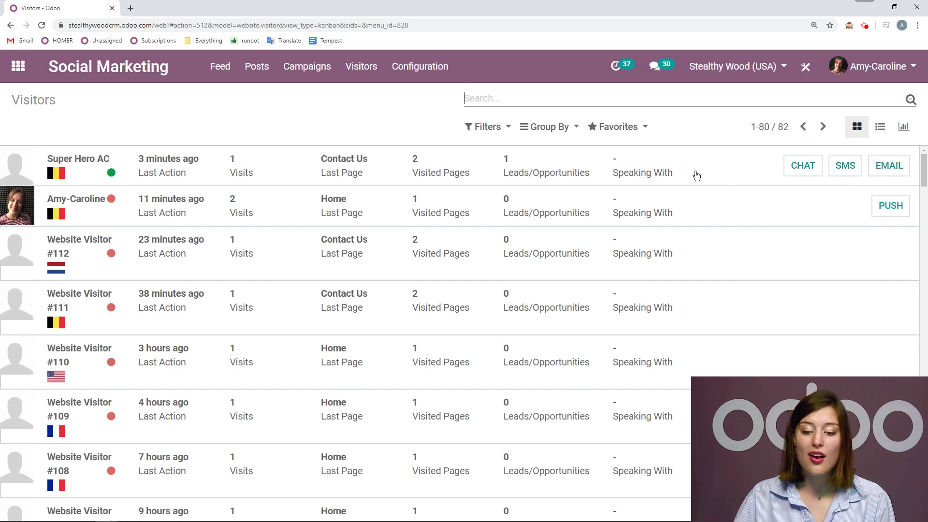
click(264, 169)
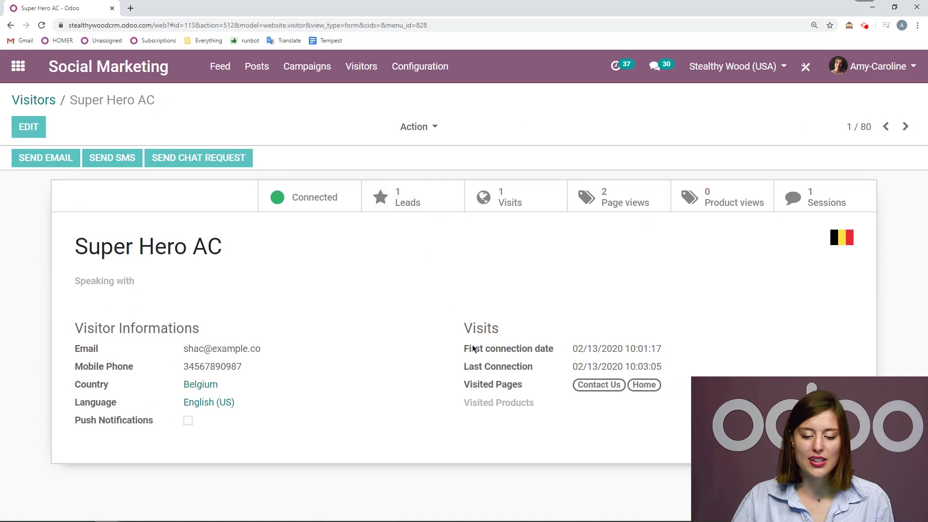